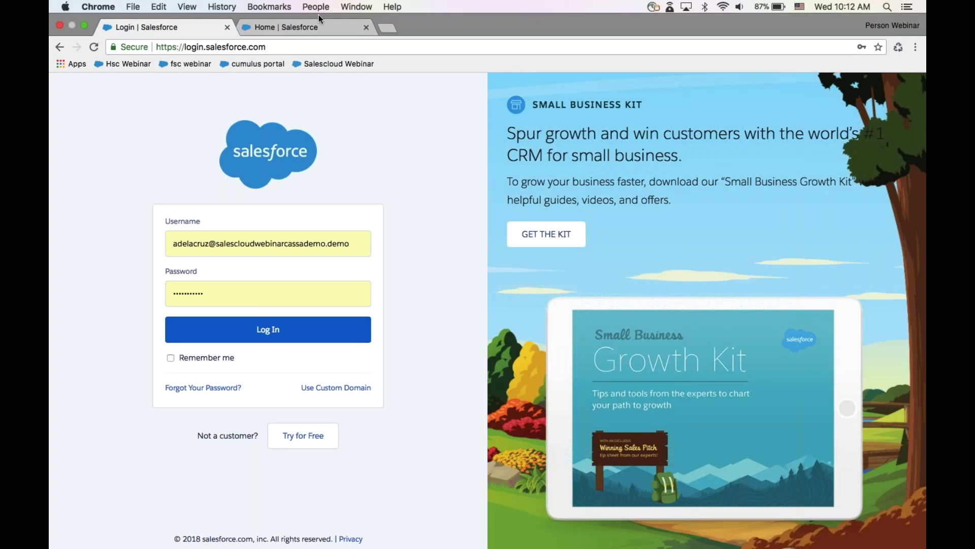
Switch to the already open Salesforce home page and dismiss the incoming e-mail notification
click(321, 27)
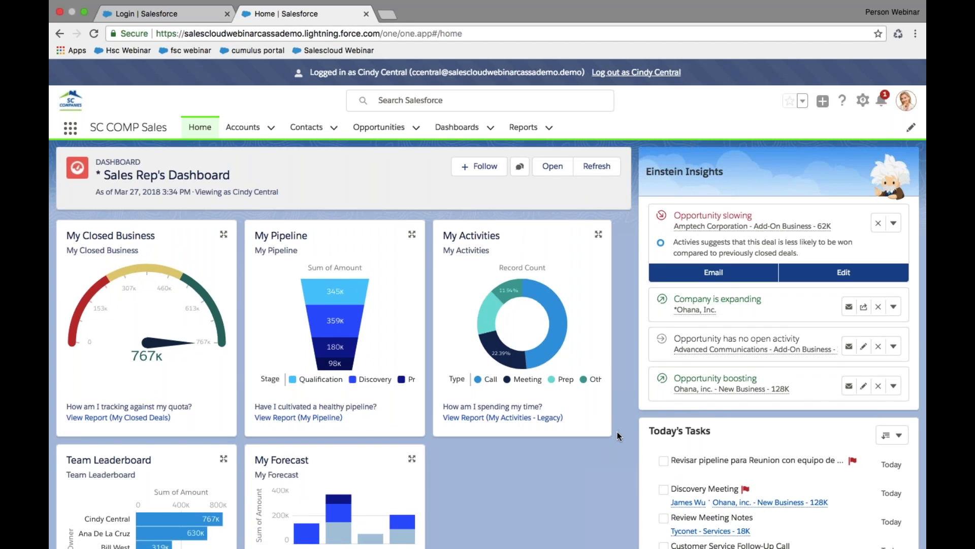
scroll(617, 431, down, 1)
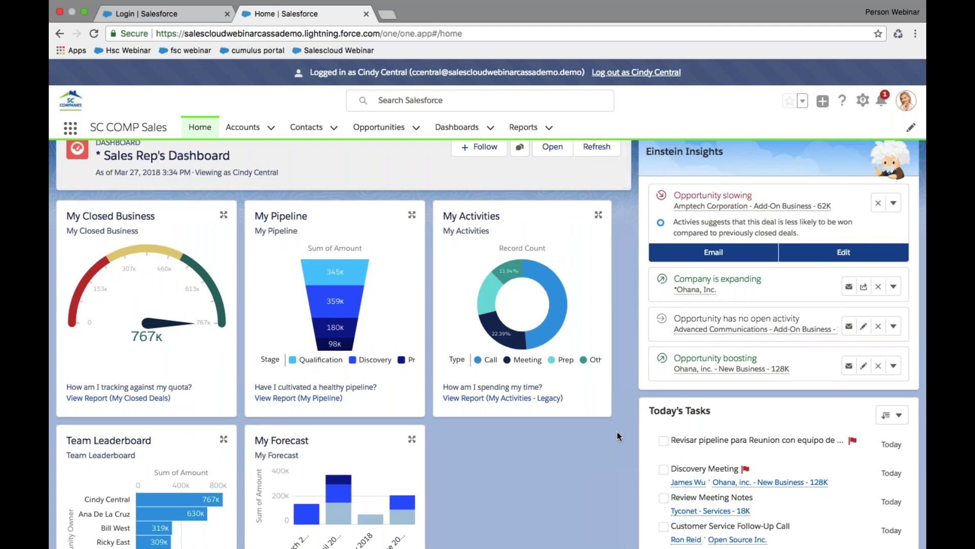
scroll(617, 432, up, 1)
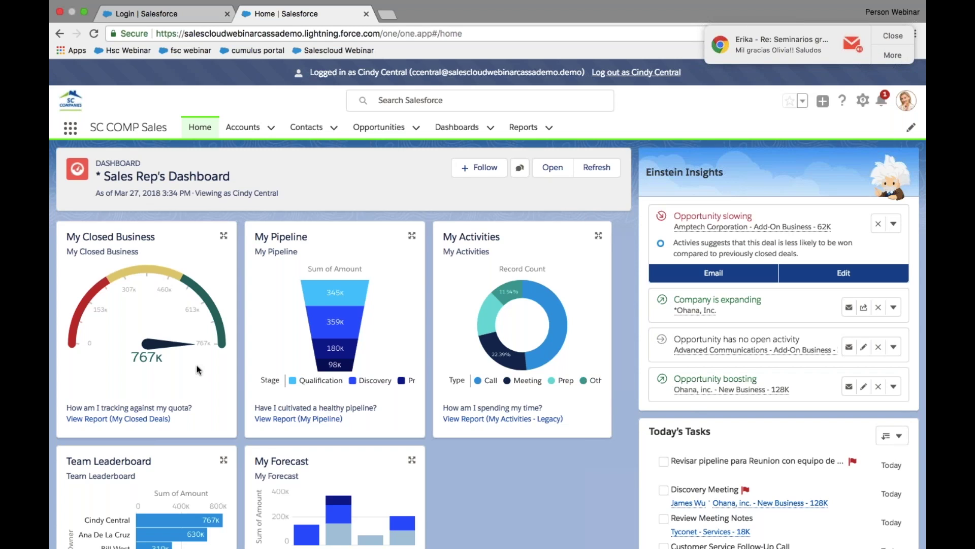
click(883, 36)
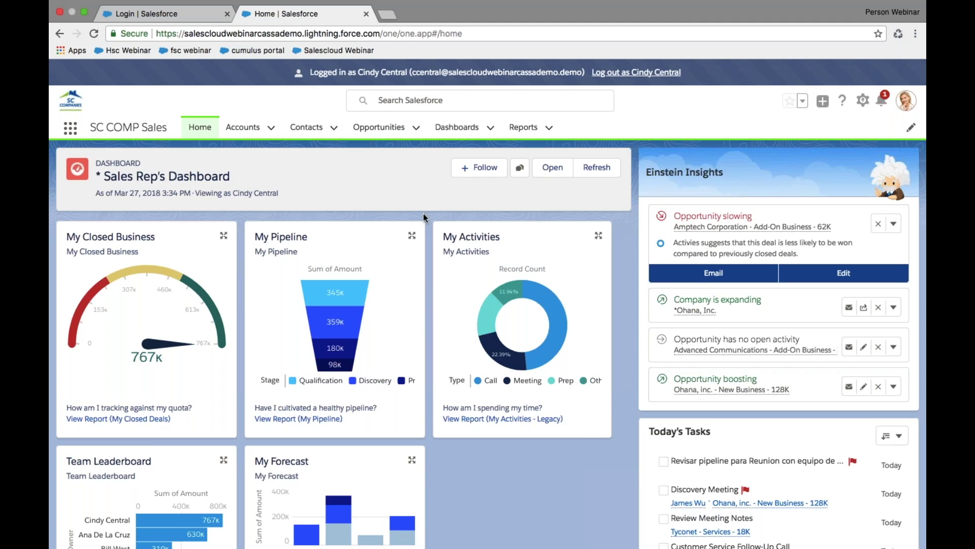
Examine the pipeline, activities, team leaderboard and forecast charts on the Sales Rep's Dashboard
mouse_move(333, 370)
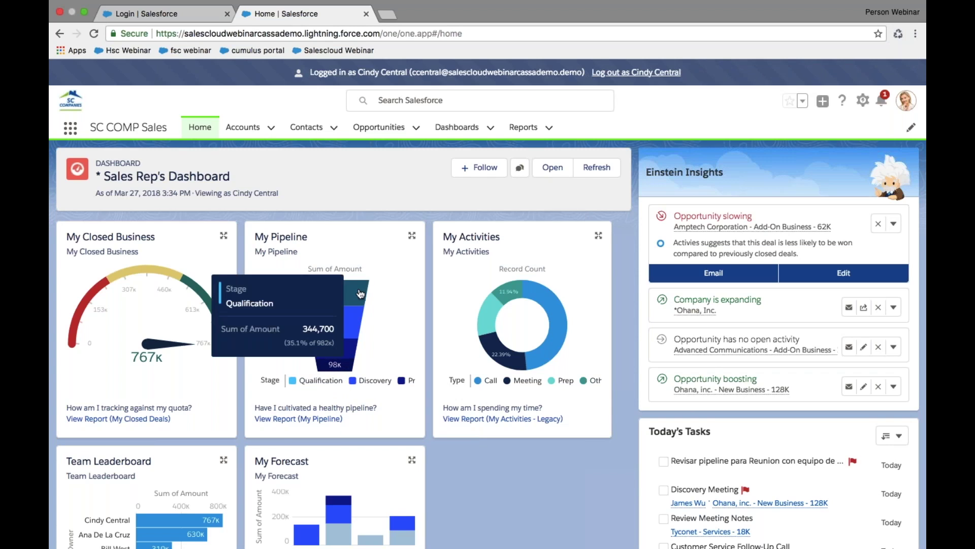
mouse_move(356, 329)
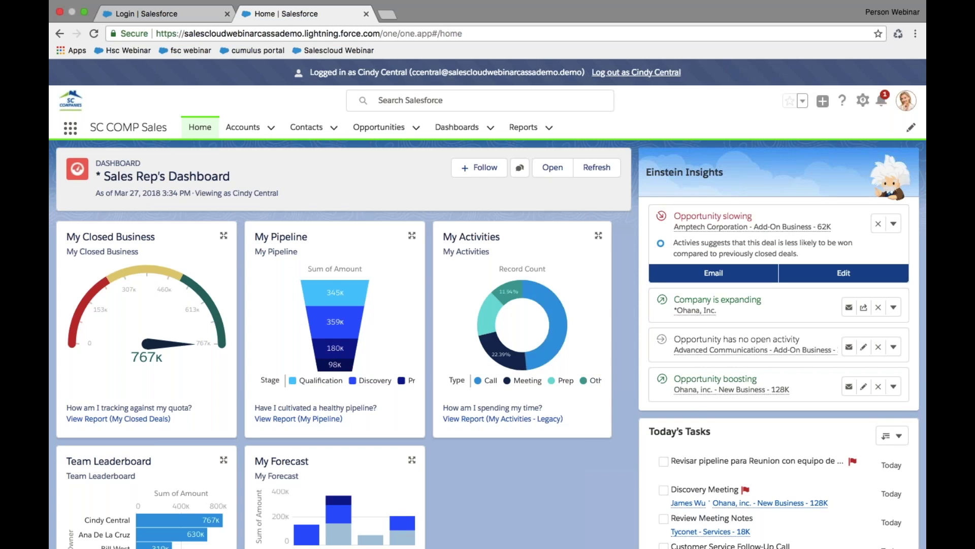
mouse_move(558, 350)
scroll(577, 480, down, 1)
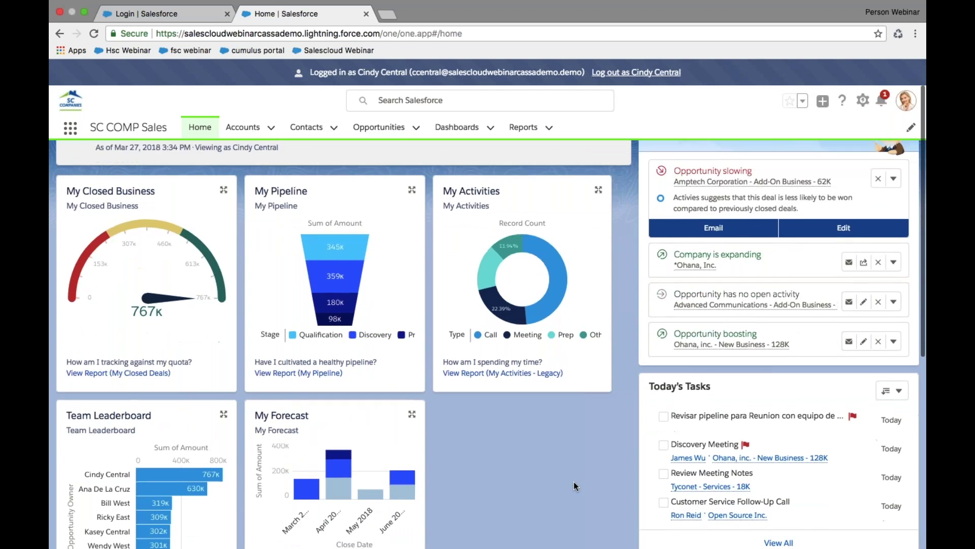
scroll(576, 486, down, 1)
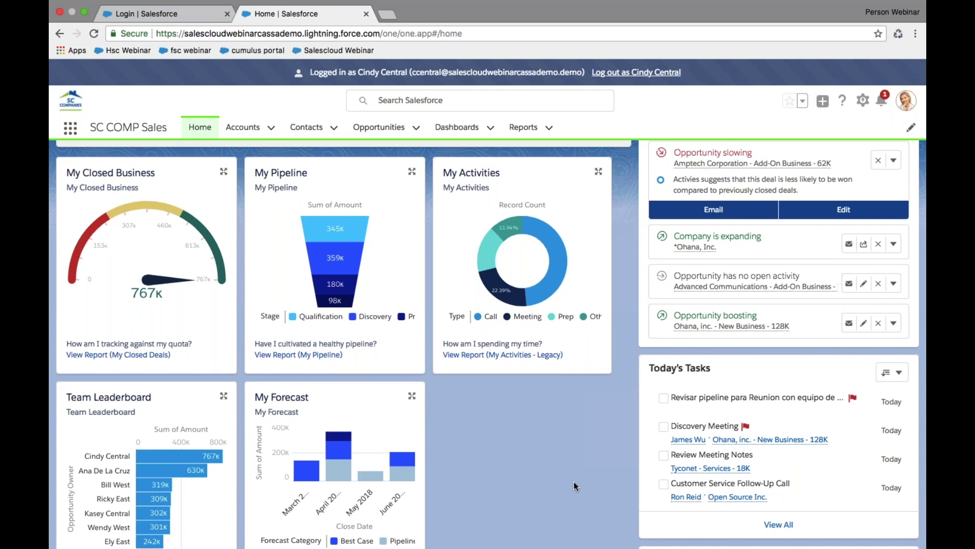
scroll(576, 486, up, 1)
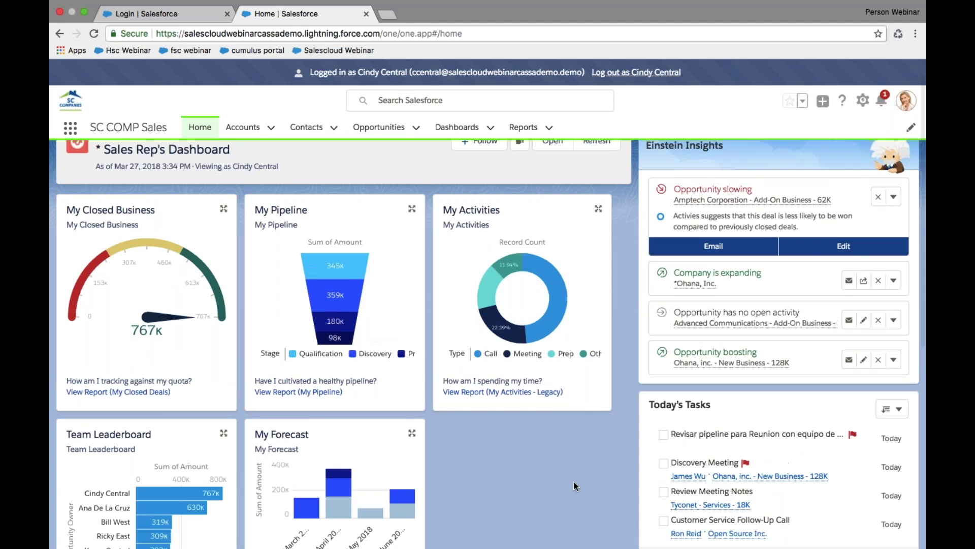
scroll(575, 486, down, 3)
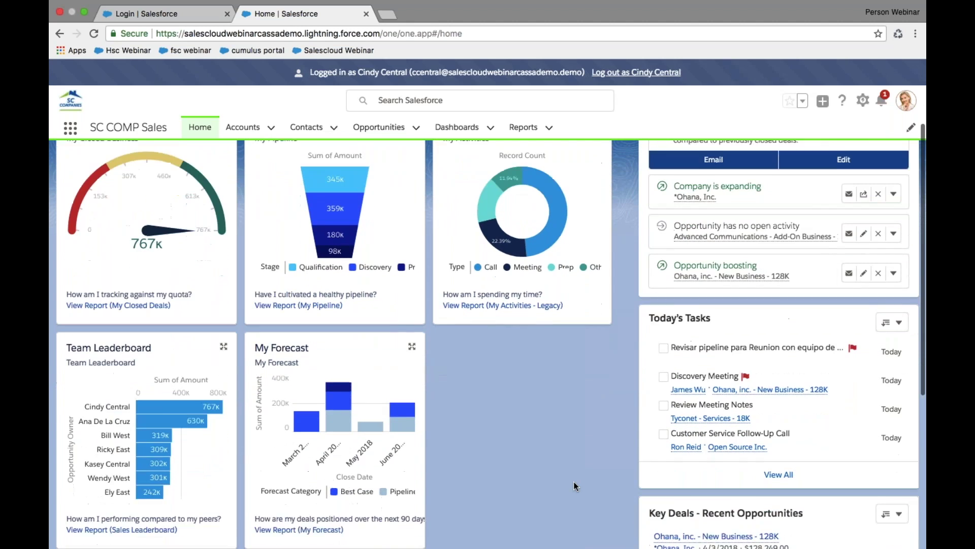
scroll(575, 486, down, 1)
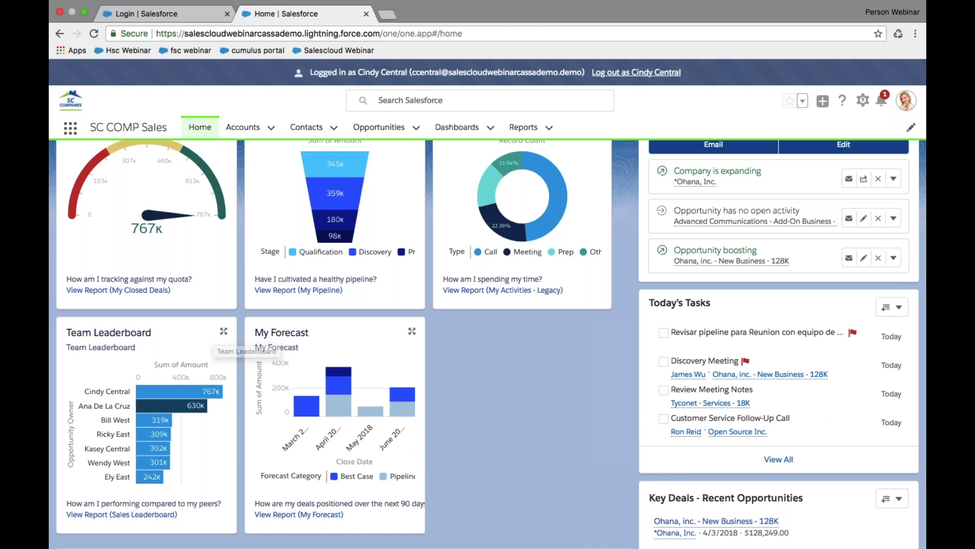
mouse_move(157, 401)
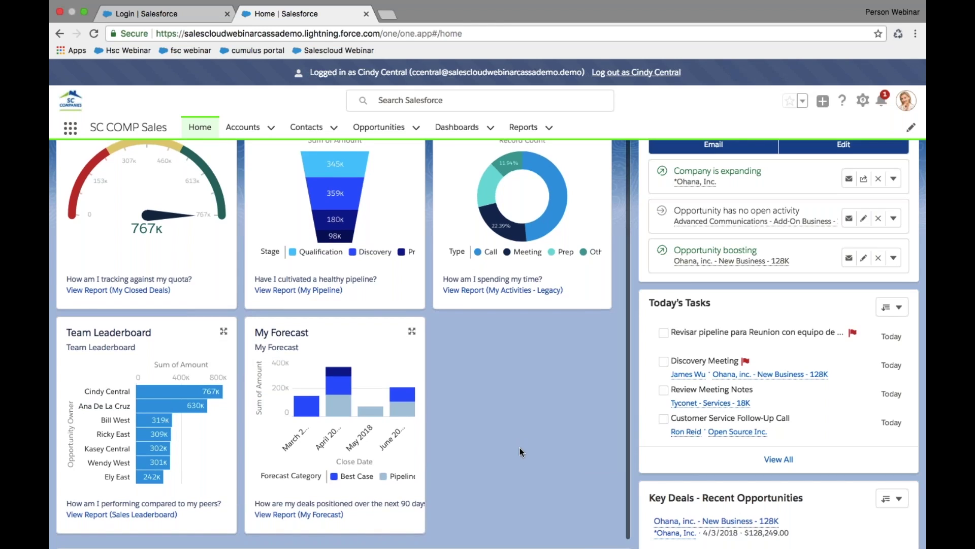
scroll(629, 379, up, 2)
scroll(629, 380, up, 3)
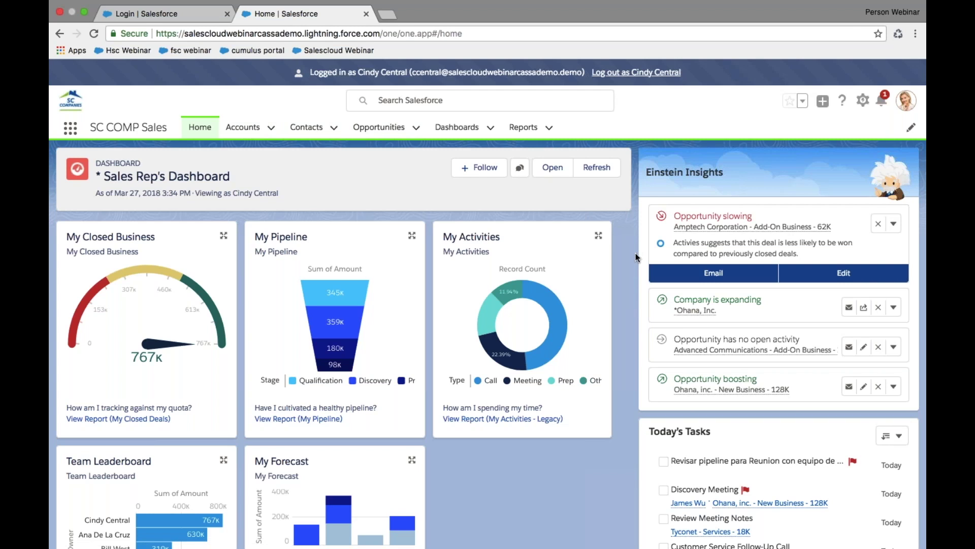
Review the News, Key Deals - Recent Opportunities and Today's Tasks sections of the home page
scroll(635, 253, up, 1)
scroll(635, 253, down, 7)
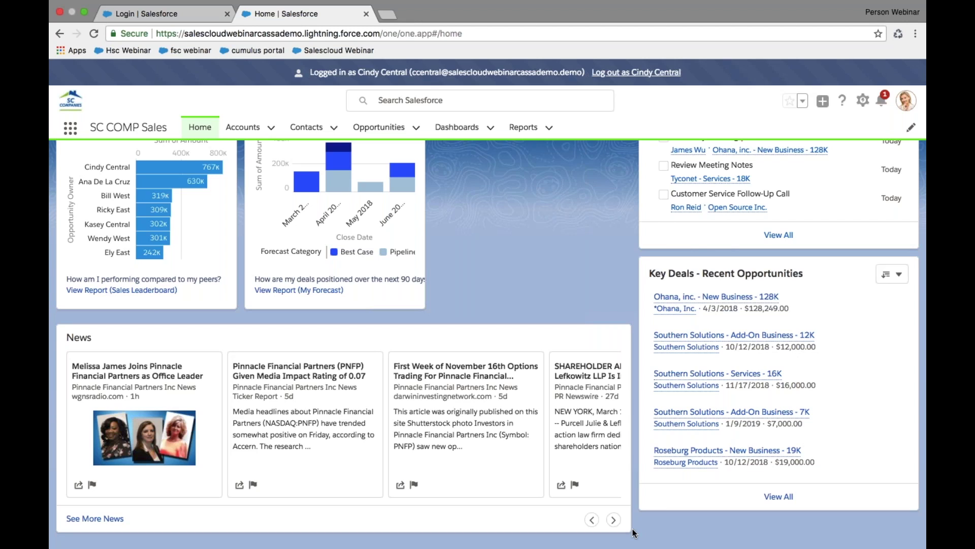
mouse_move(635, 543)
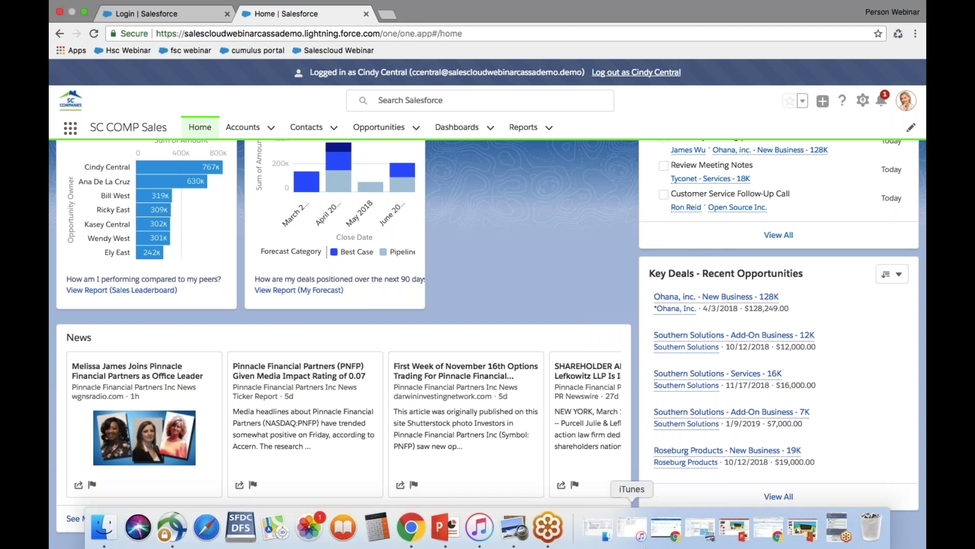
click(838, 528)
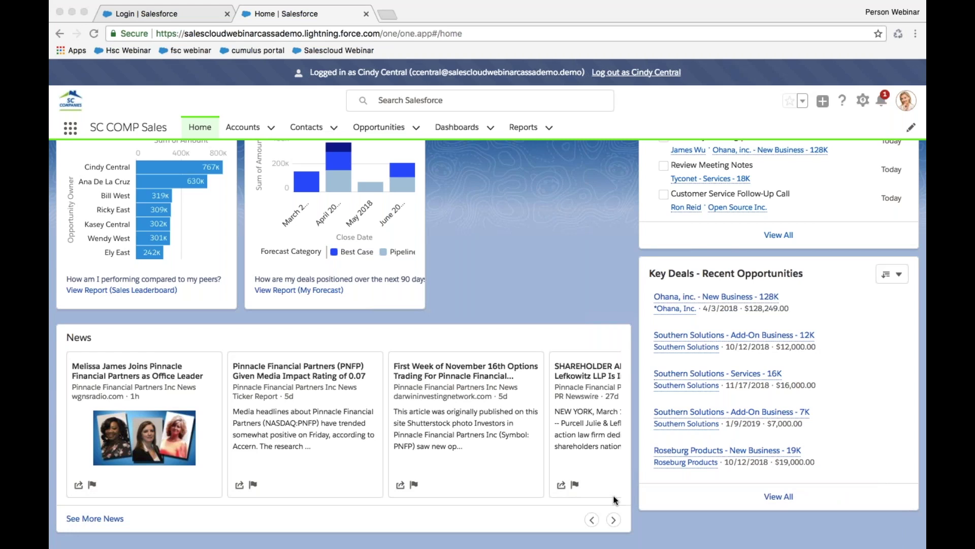
scroll(567, 438, right, 2)
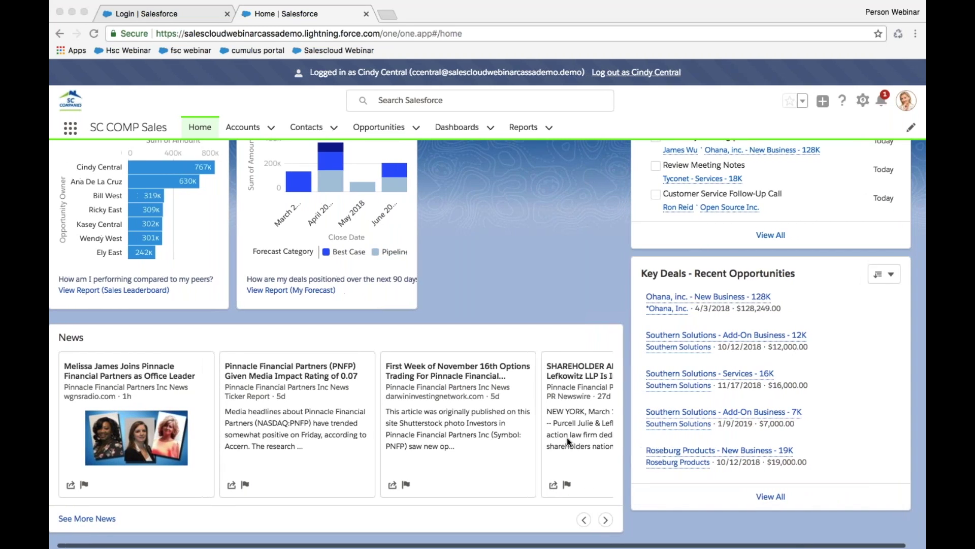
scroll(567, 437, left, 2)
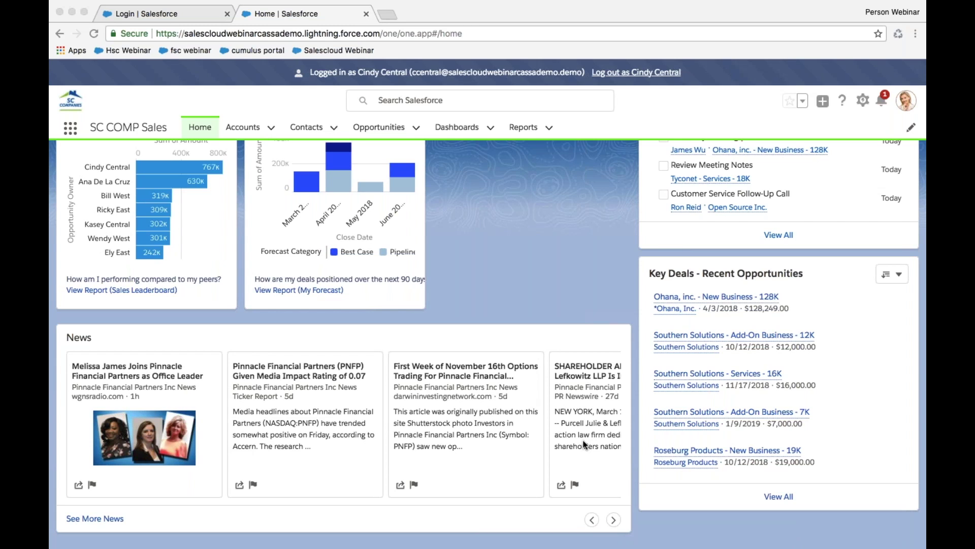
scroll(636, 446, up, 3)
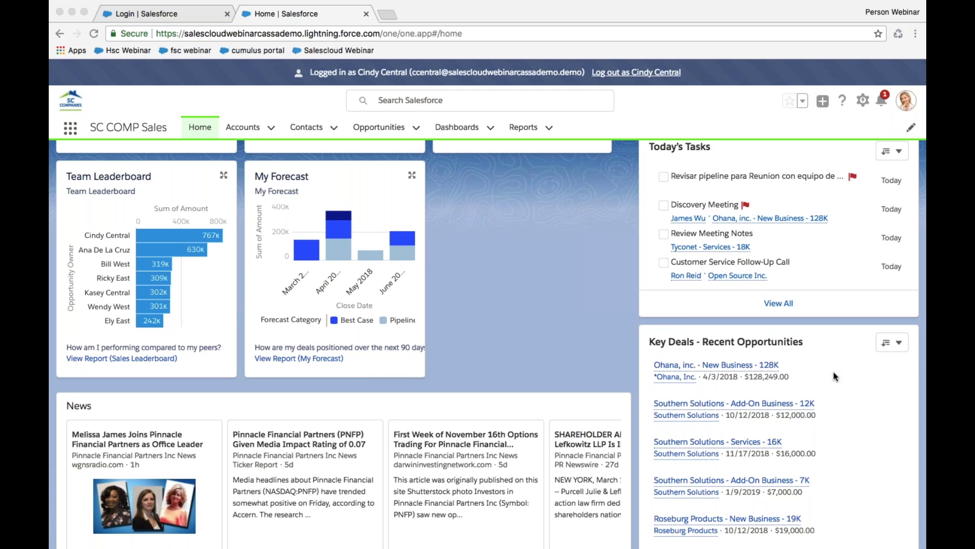
scroll(833, 375, up, 2)
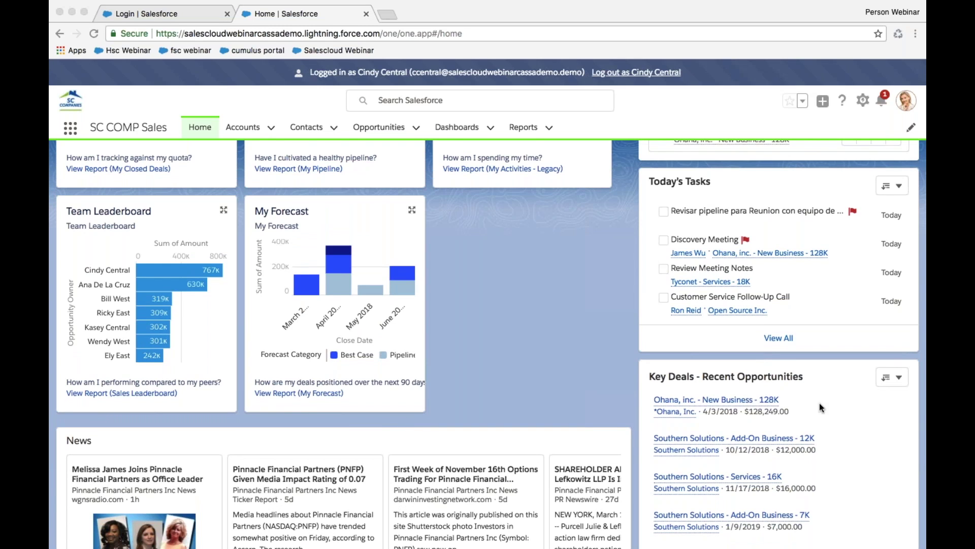
scroll(820, 406, up, 1)
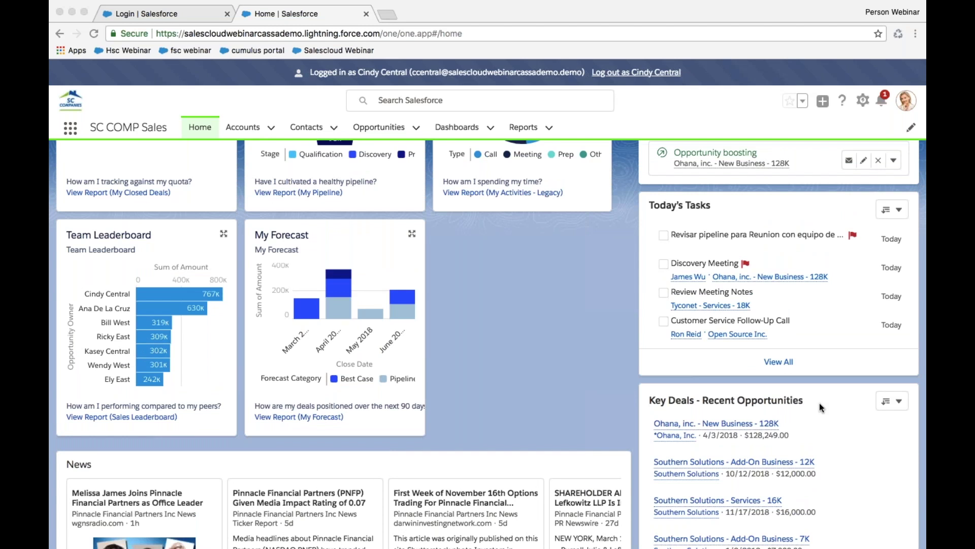
scroll(820, 406, up, 5)
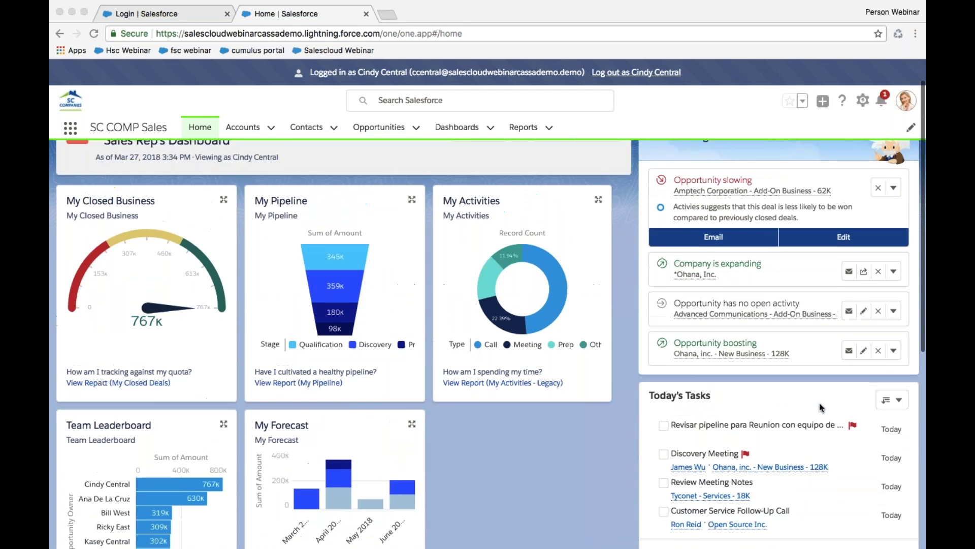
scroll(820, 406, up, 2)
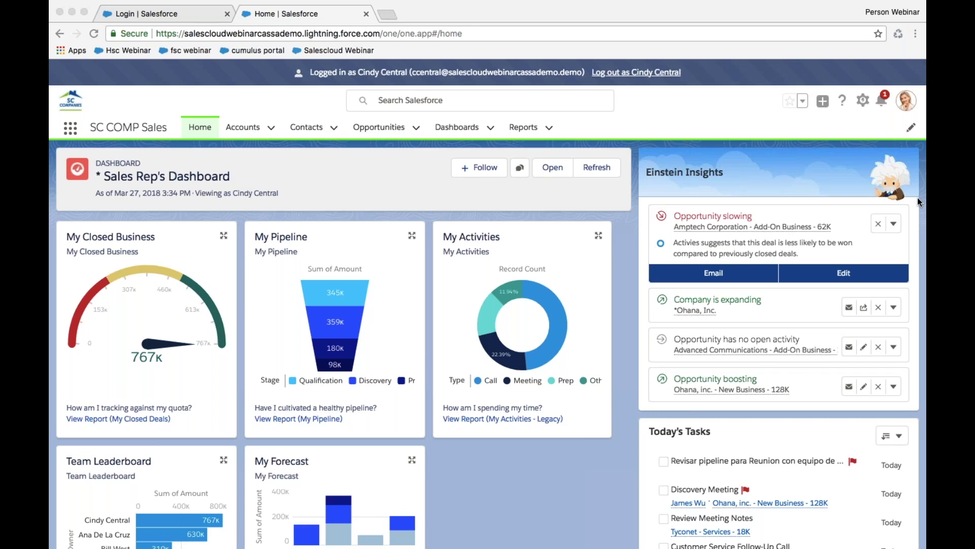
scroll(911, 208, up, 2)
Expand the "Company is expanding" and "Opportunity boosting" entries in Einstein Insights to read their details
click(802, 311)
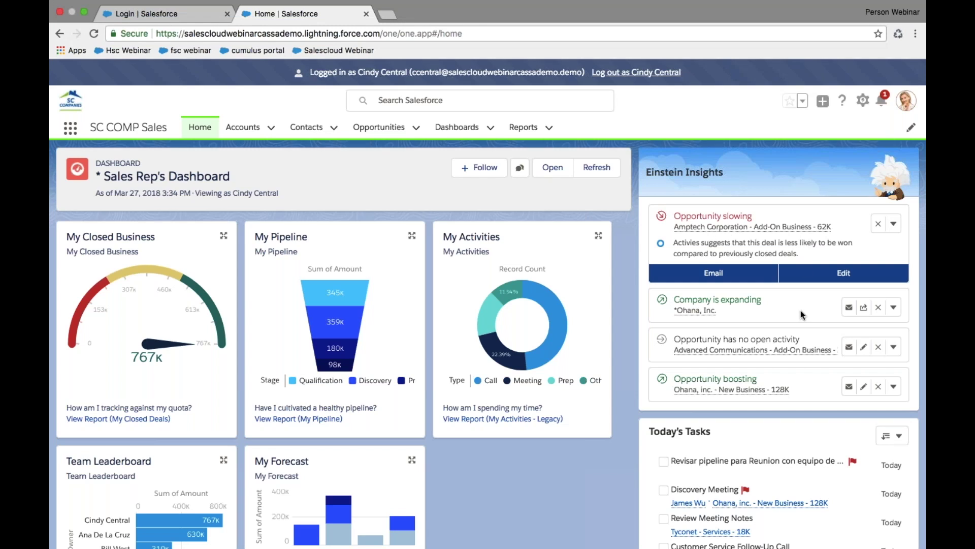
click(800, 310)
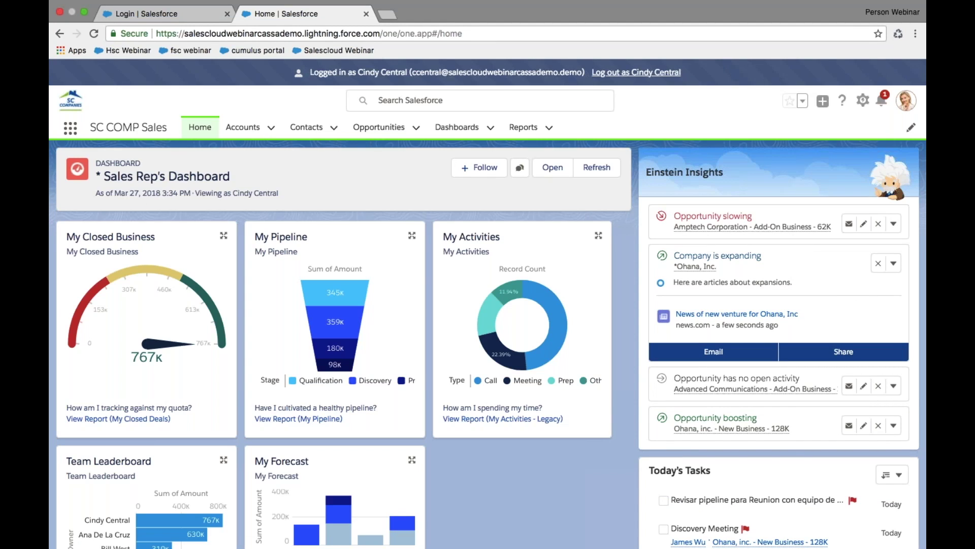
mouse_move(696, 273)
scroll(811, 340, down, 1)
scroll(811, 340, down, 2)
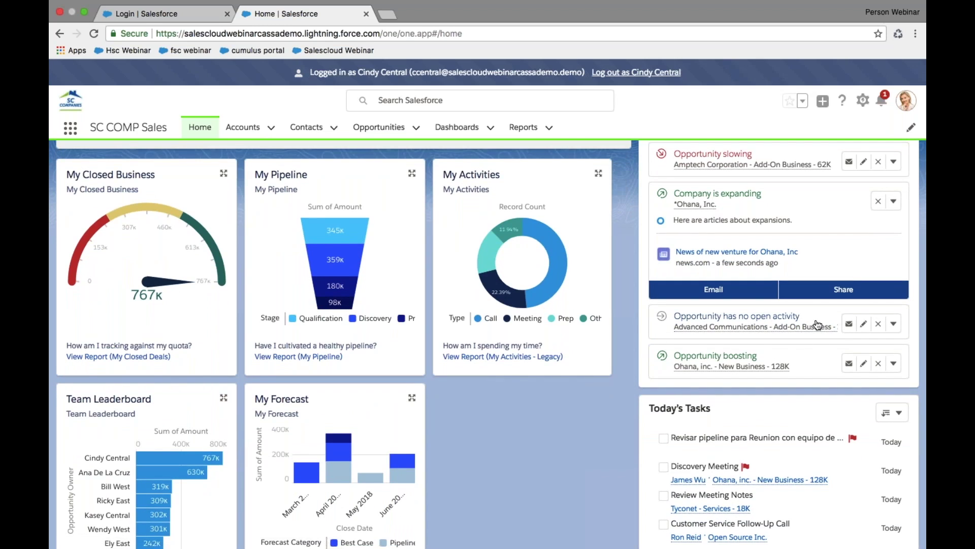
click(794, 360)
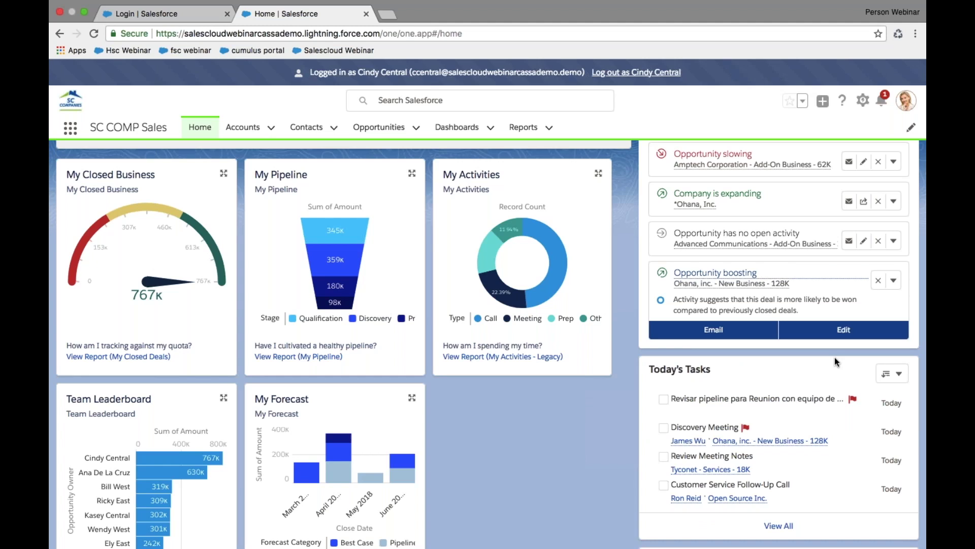
mouse_move(759, 290)
Mark the Discovery Meeting task as complete and open its related opportunity, Ohana, inc. - New Business - 128K
scroll(775, 389, down, 1)
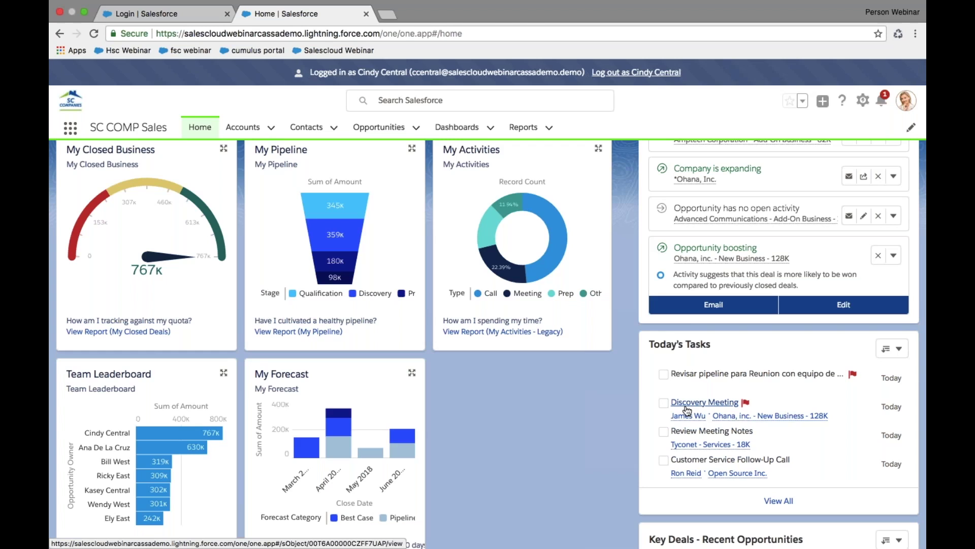
mouse_move(695, 422)
mouse_move(734, 423)
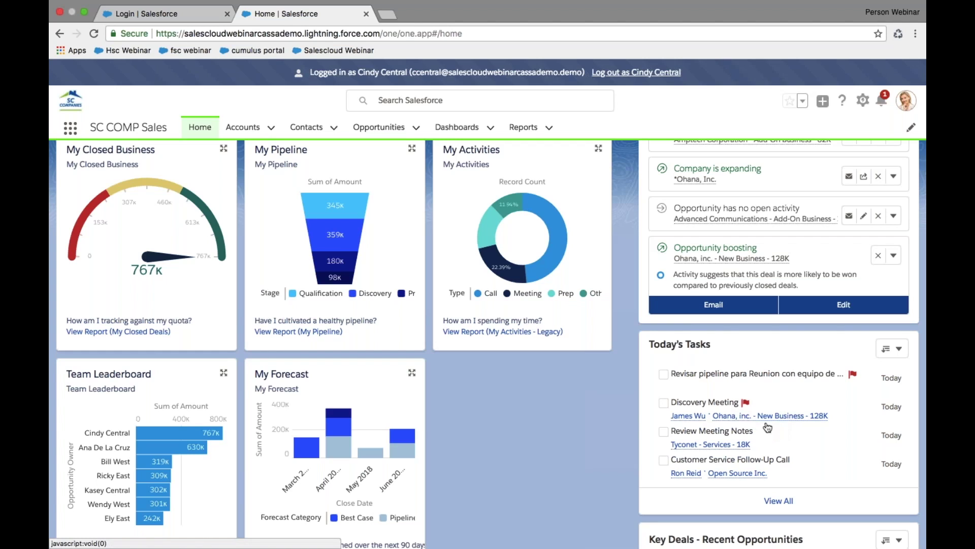
click(664, 403)
mouse_move(796, 417)
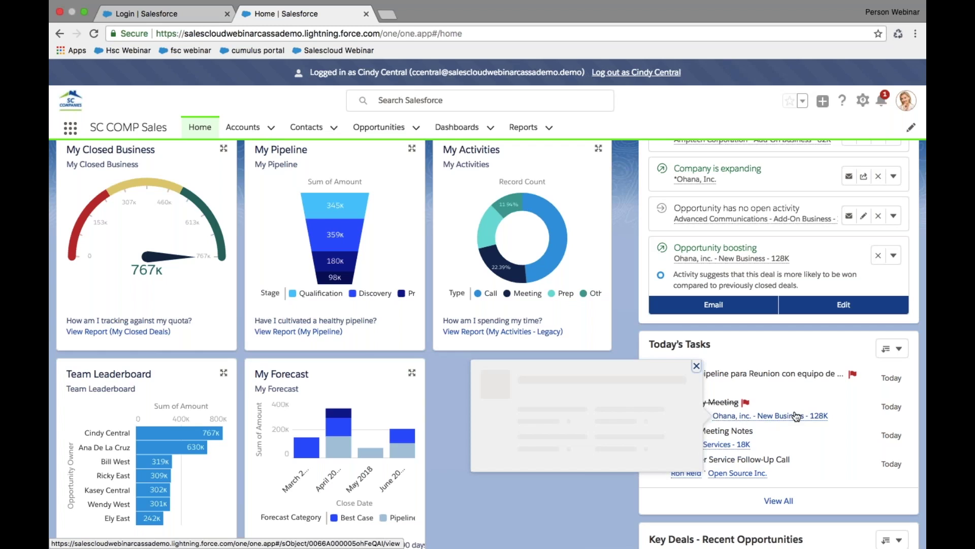
click(796, 417)
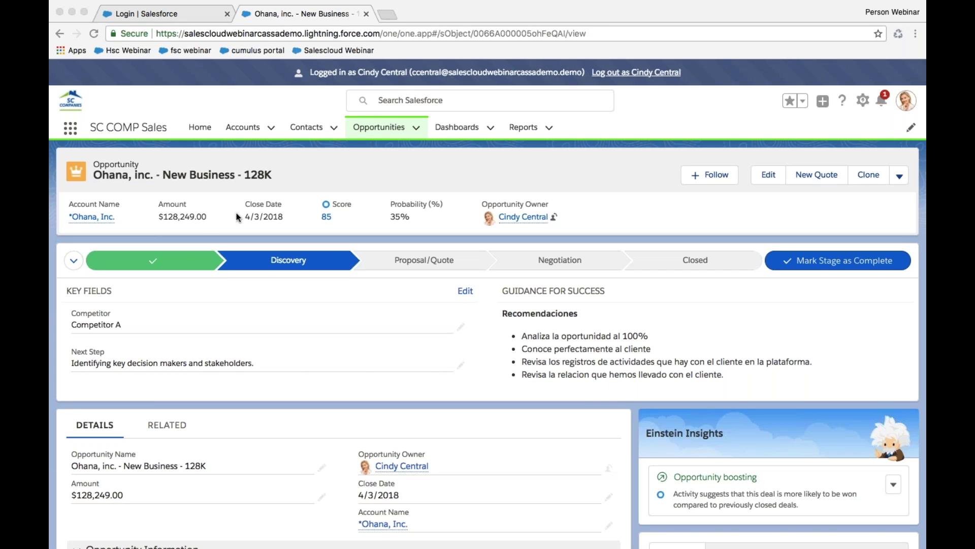
Examine the opportunity's score, stage path, key fields and guidance for success
click(329, 214)
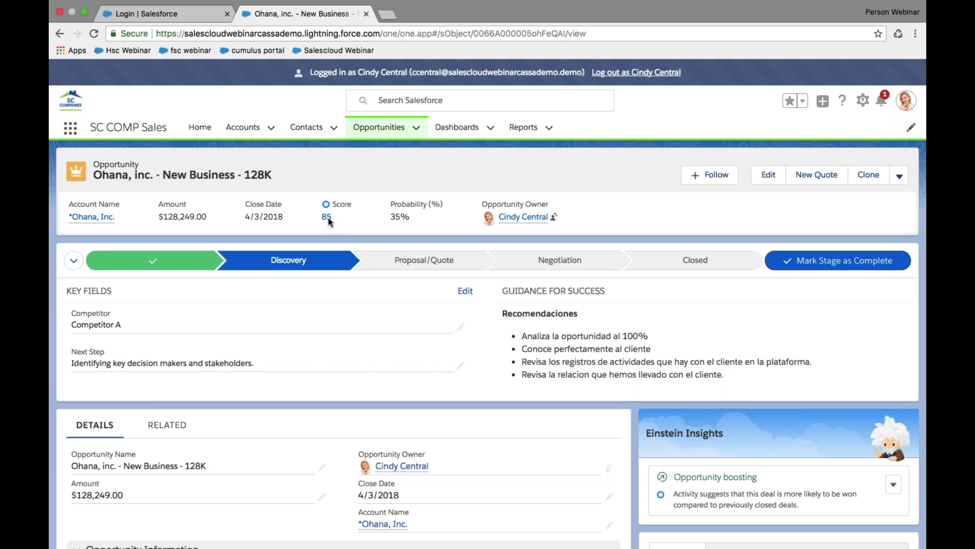
scroll(328, 217, down, 3)
scroll(336, 221, up, 3)
mouse_move(325, 217)
scroll(468, 318, down, 1)
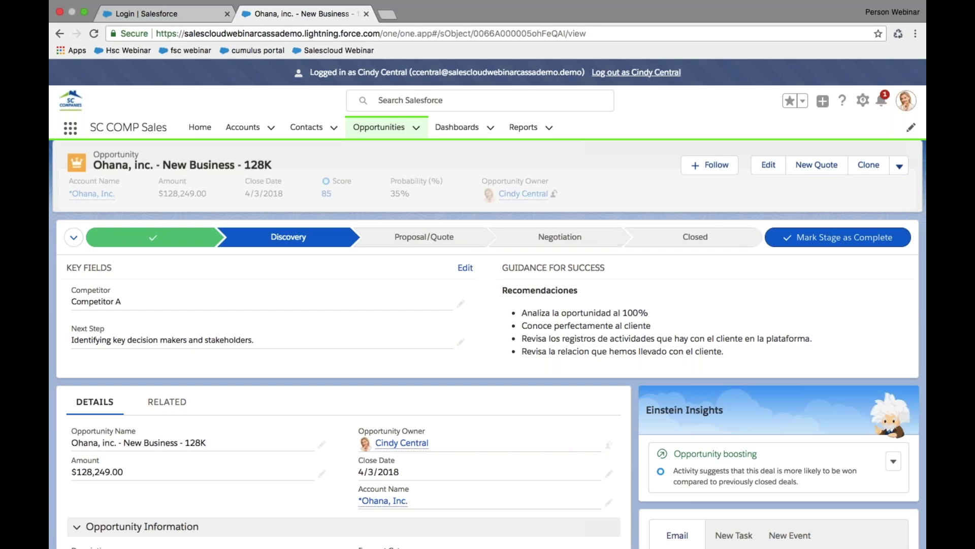
mouse_move(334, 244)
scroll(807, 372, down, 1)
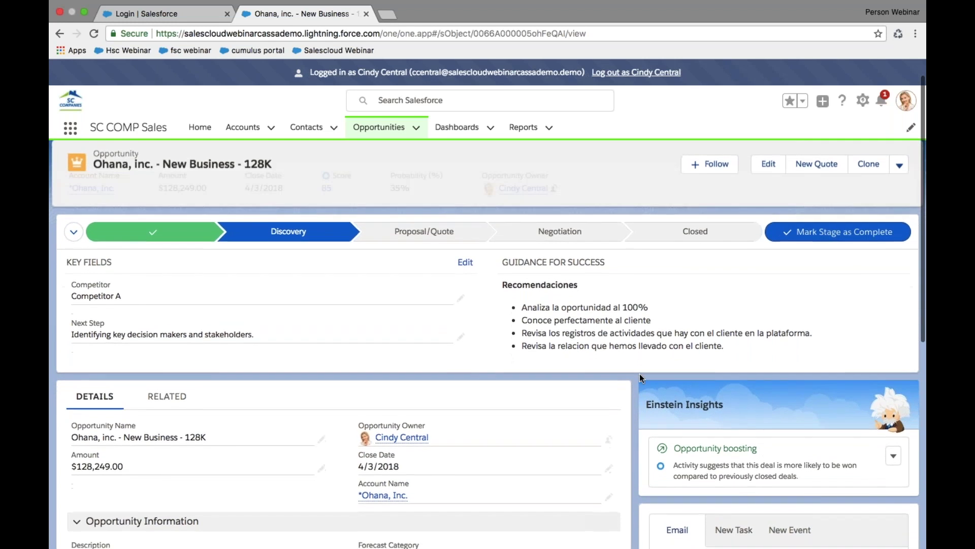
scroll(639, 374, down, 1)
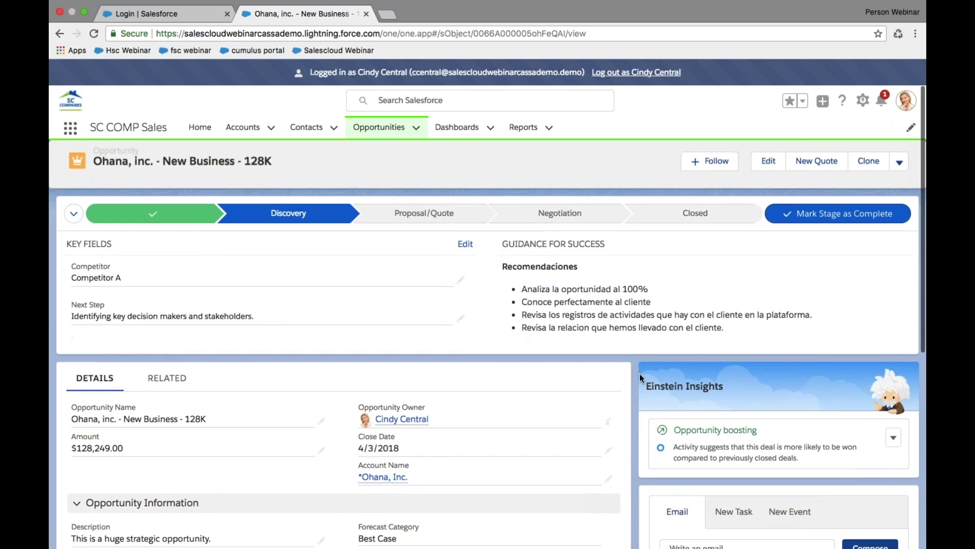
Show the opportunity's related records and review its contact roles, opportunity team, products and files
scroll(639, 373, down, 5)
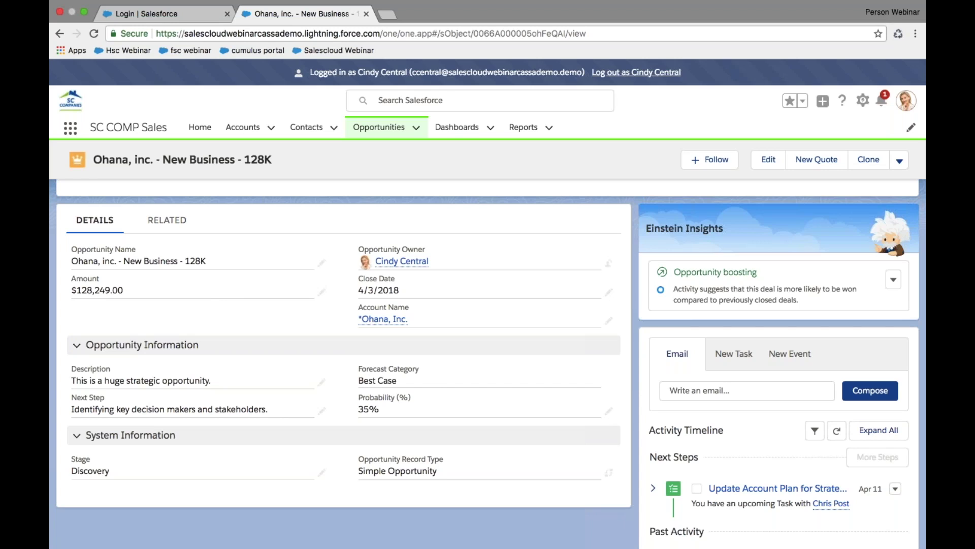
click(174, 229)
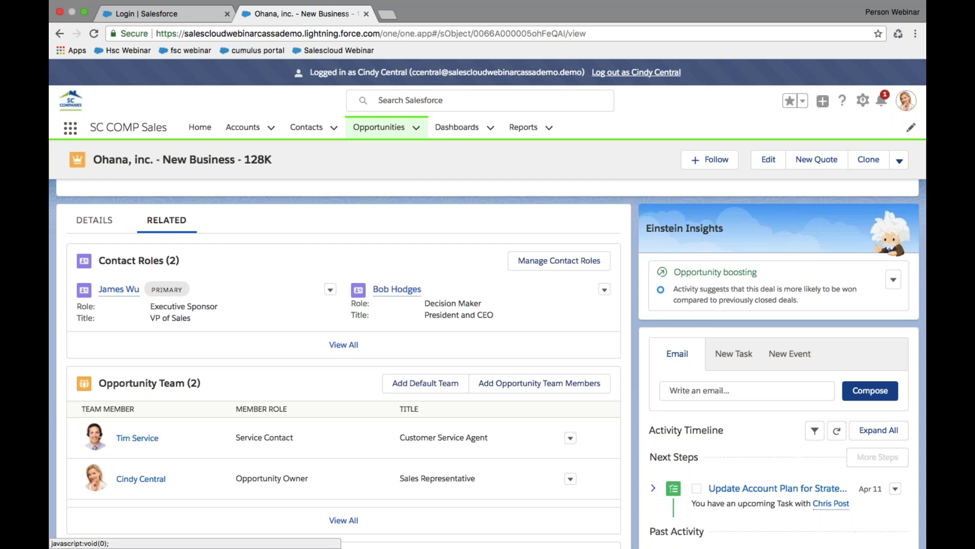
scroll(343, 344, down, 2)
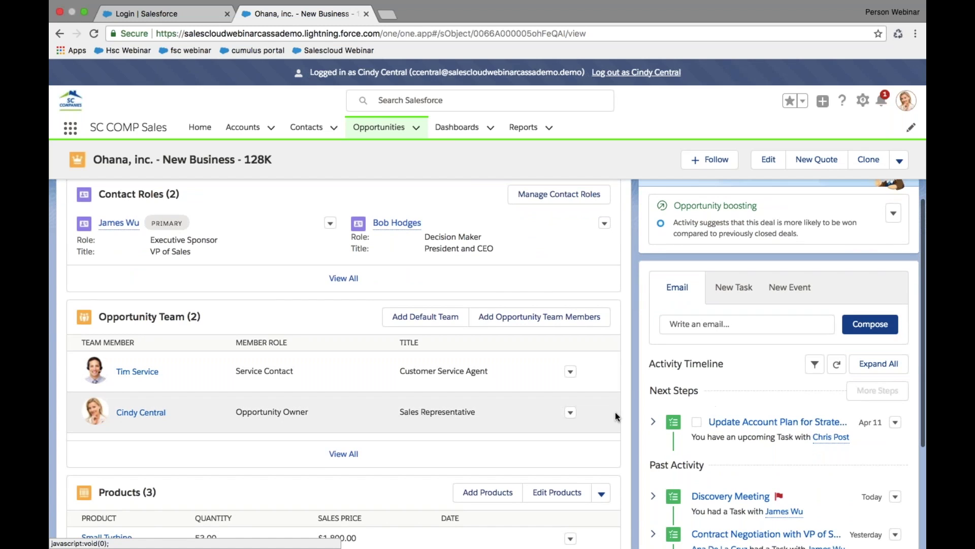
scroll(619, 418, down, 1)
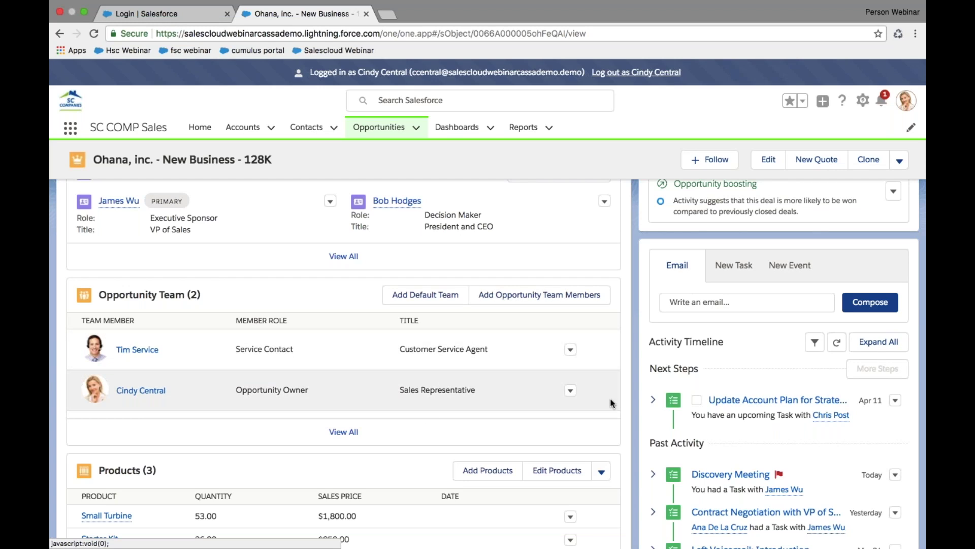
scroll(627, 422, down, 1)
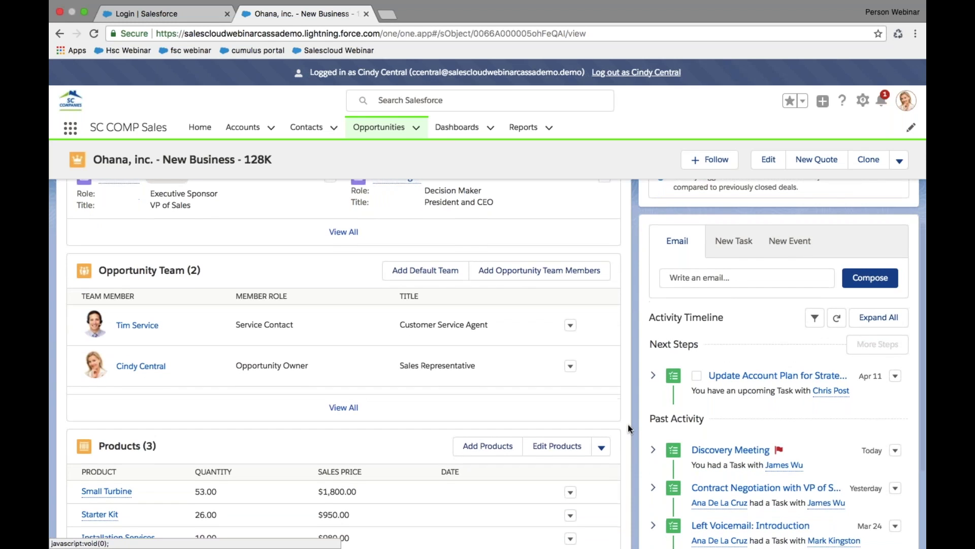
scroll(628, 424, down, 1)
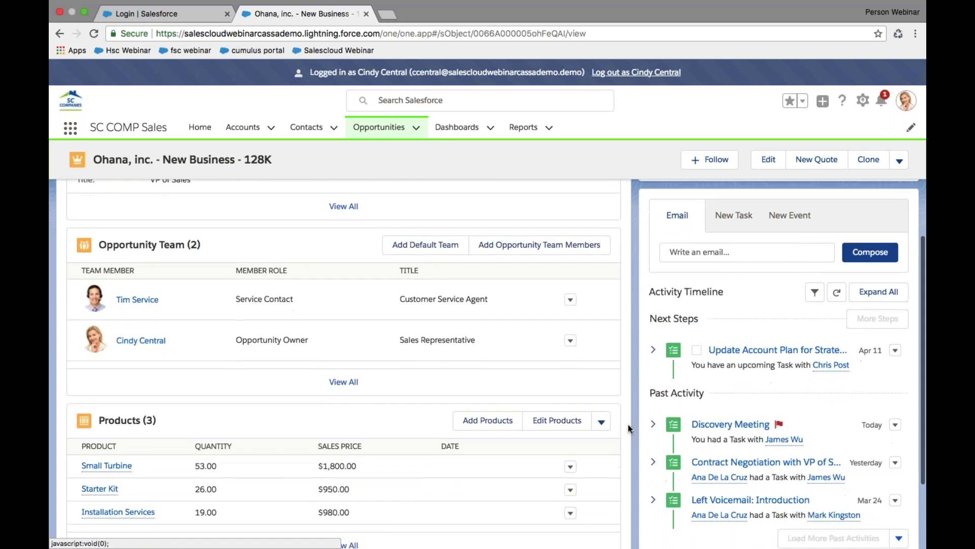
scroll(628, 425, down, 4)
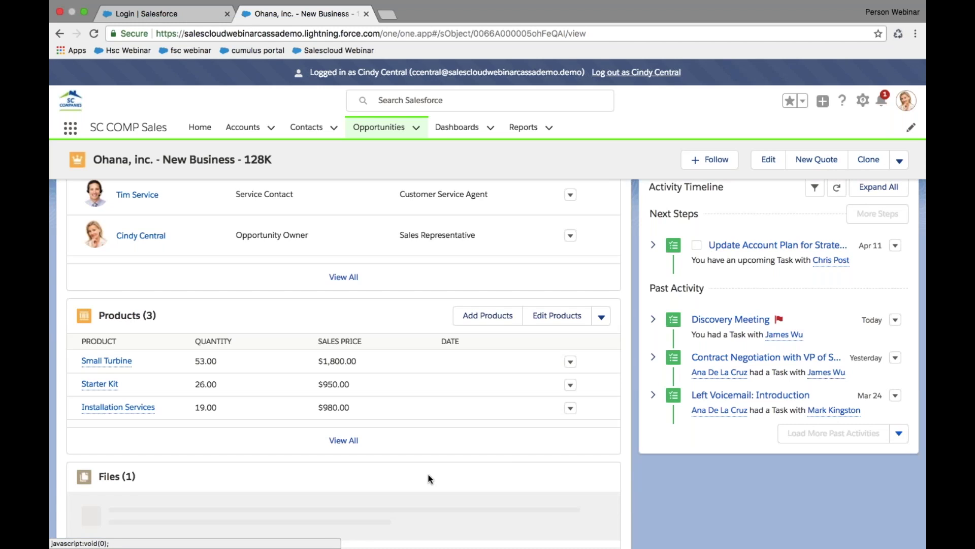
scroll(428, 477, down, 3)
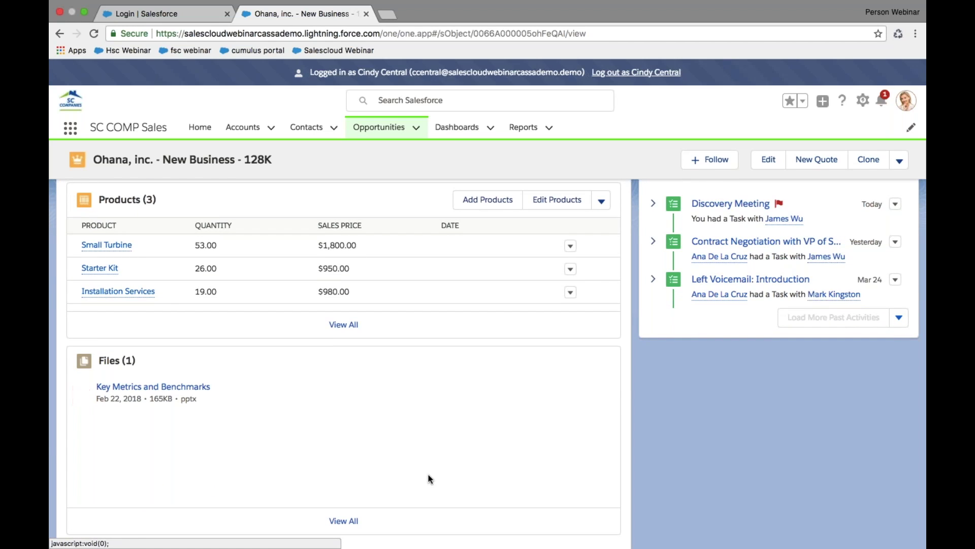
Examine the Next Steps and Past Activity entries in the opportunity's activity timeline
scroll(428, 477, up, 2)
scroll(428, 477, up, 3)
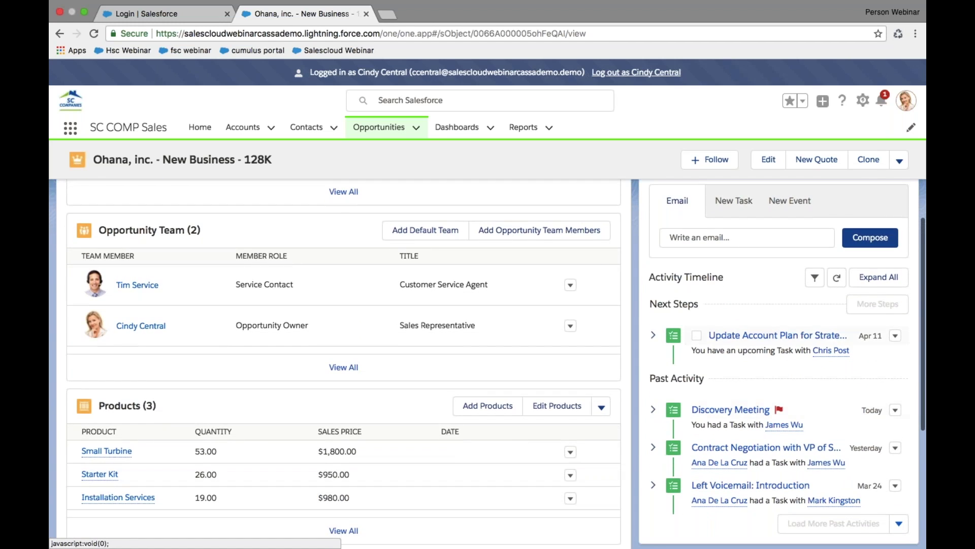
scroll(428, 477, up, 1)
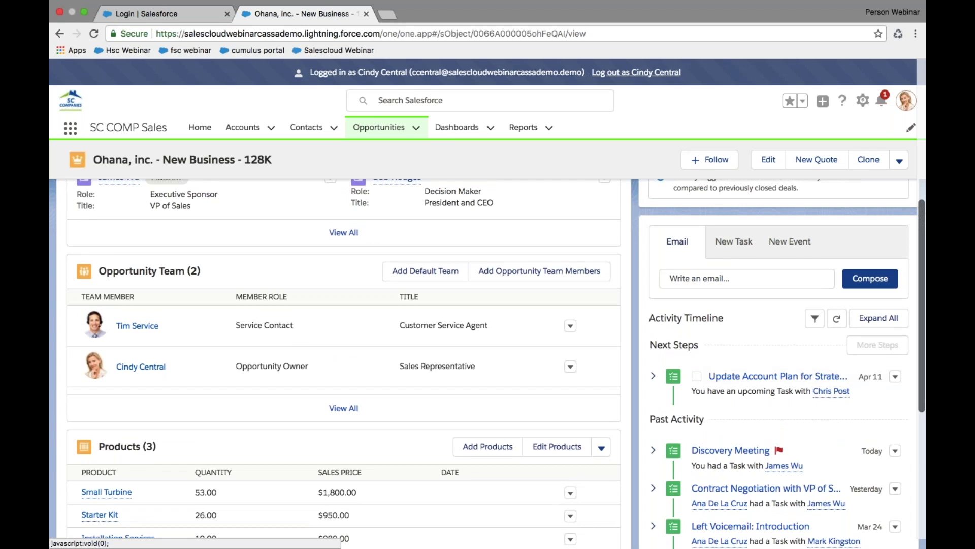
scroll(853, 352, down, 1)
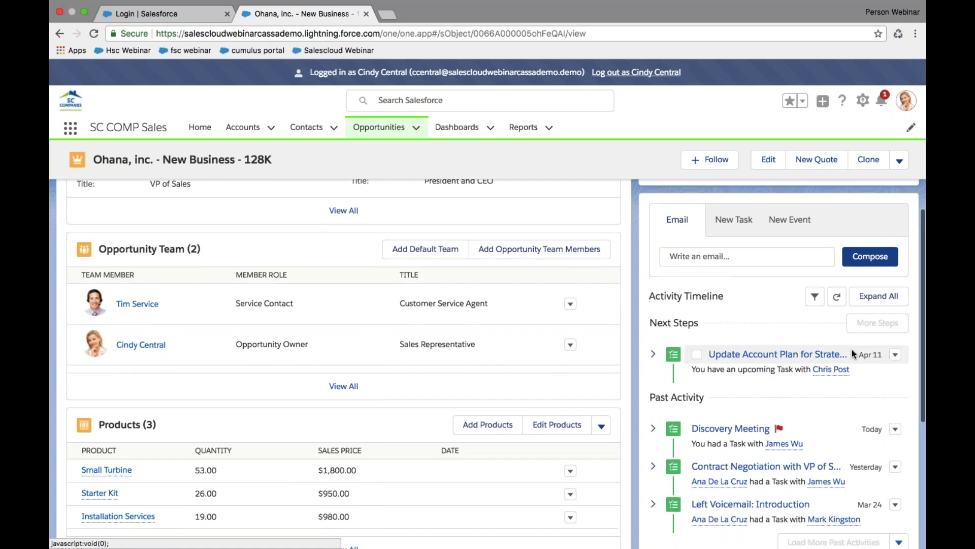
scroll(852, 354, down, 1)
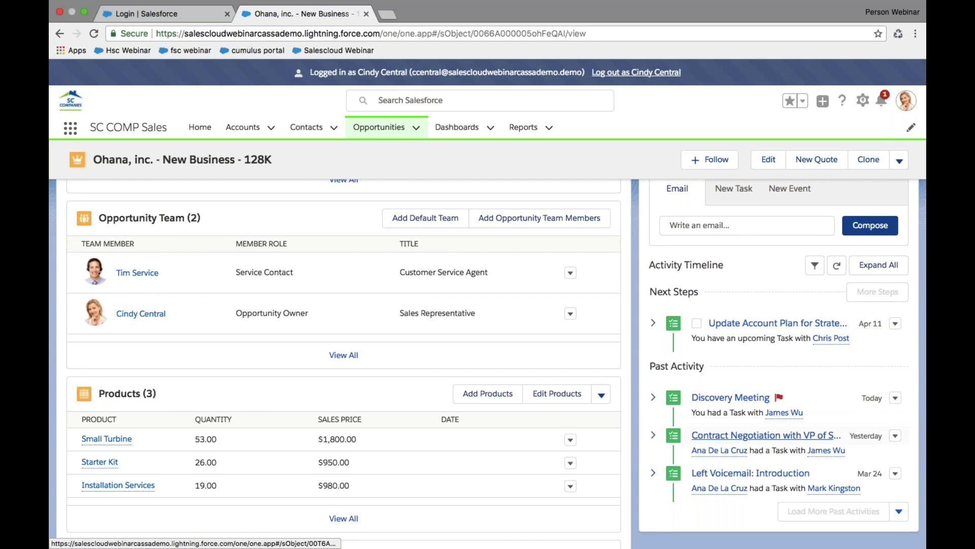
scroll(815, 376, up, 1)
scroll(813, 371, up, 3)
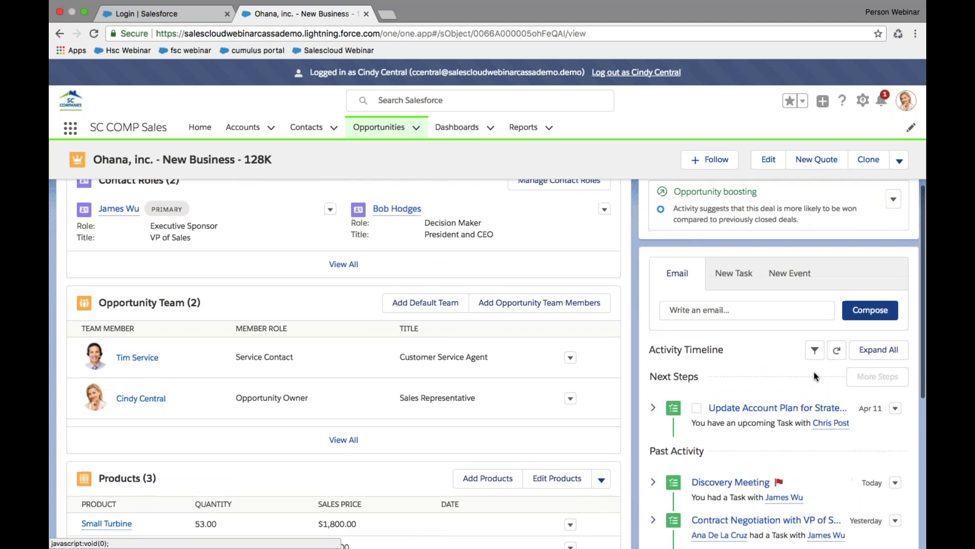
scroll(814, 372, up, 1)
scroll(814, 372, down, 3)
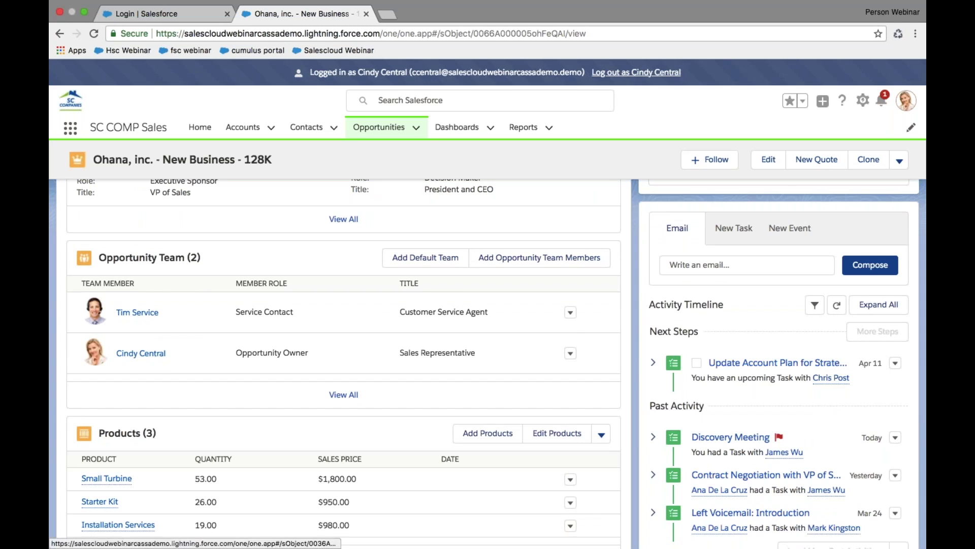
mouse_move(801, 451)
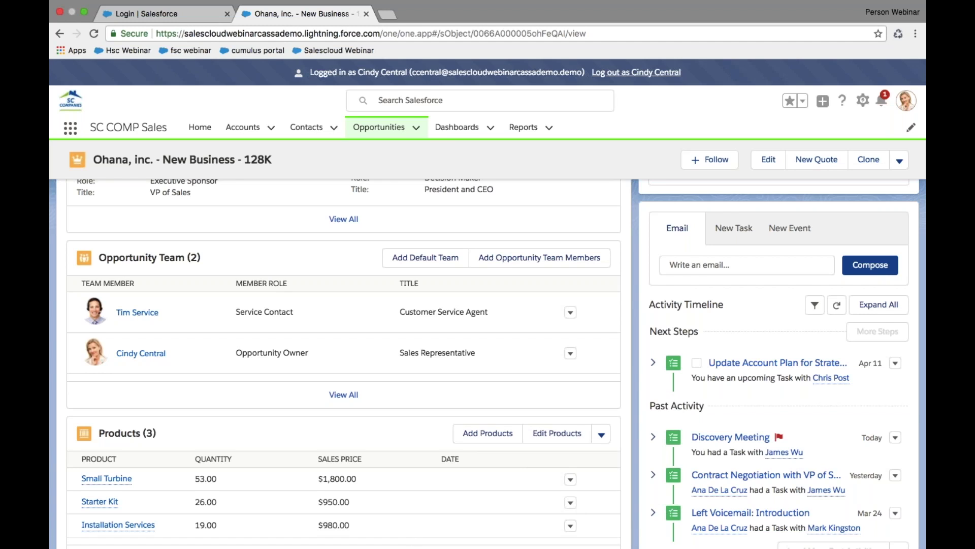
Open the *Ohana, Inc. account linked in the opportunity's summary
scroll(488, 364, up, 4)
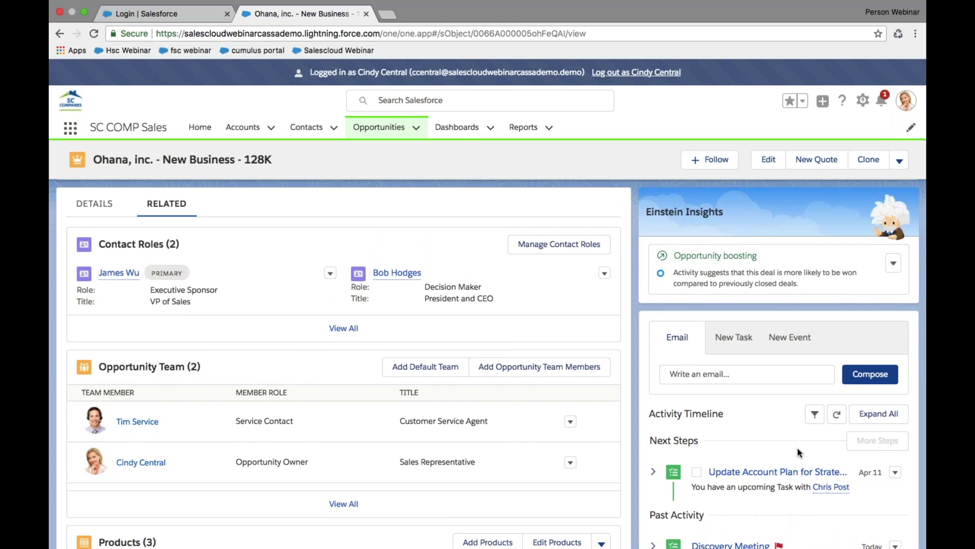
scroll(797, 448, up, 4)
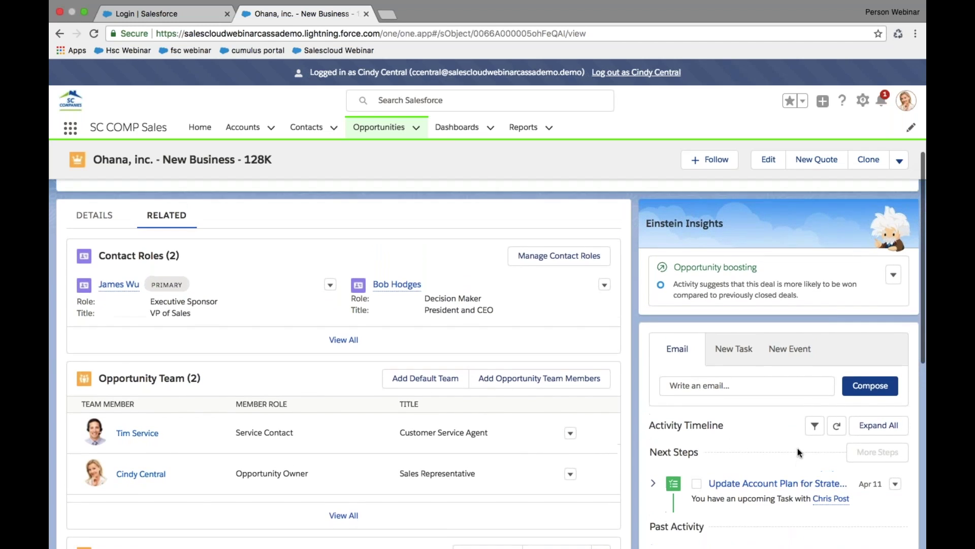
scroll(798, 448, up, 2)
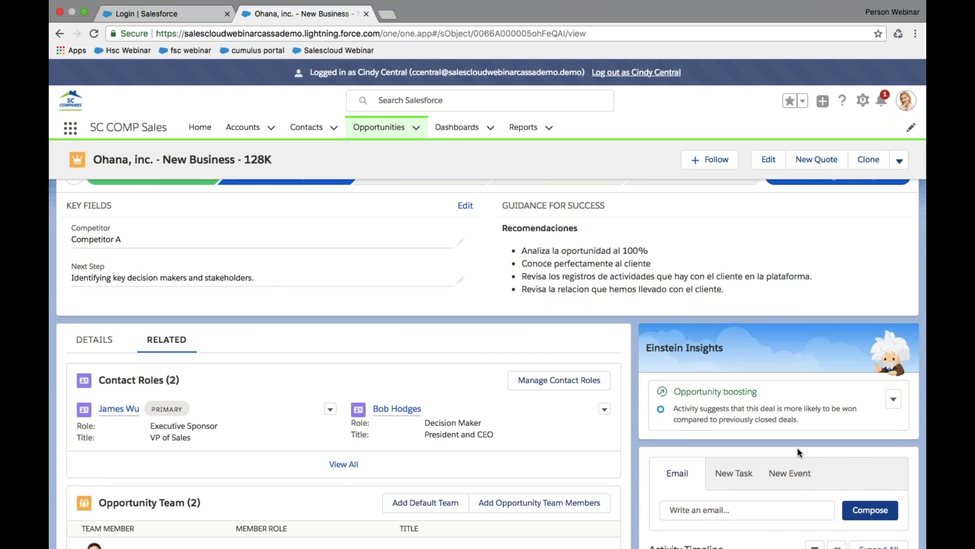
scroll(798, 448, up, 2)
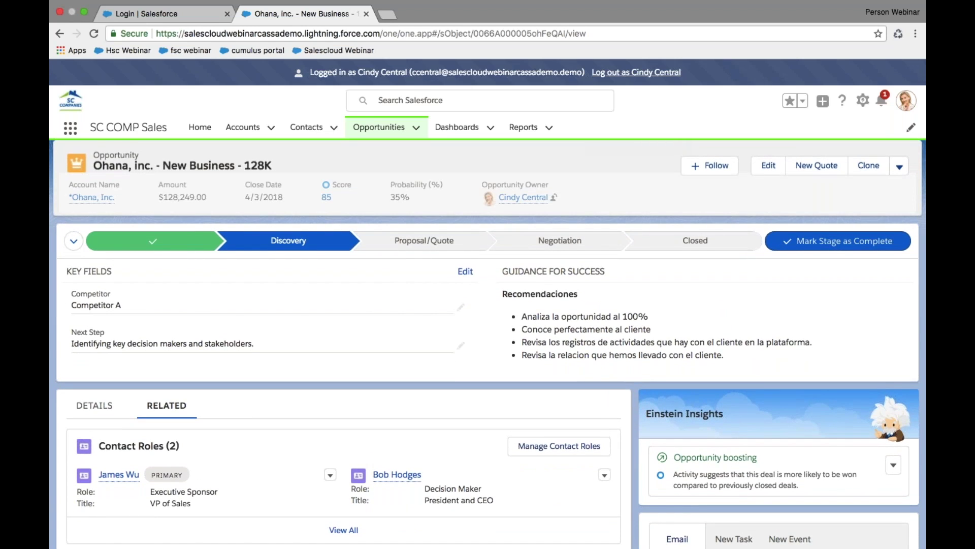
scroll(487, 346, up, 1)
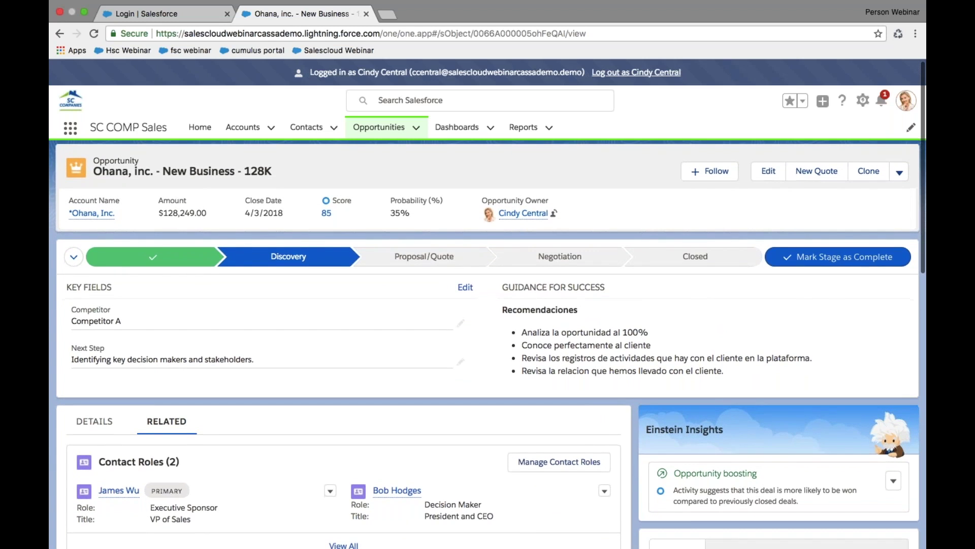
mouse_move(100, 220)
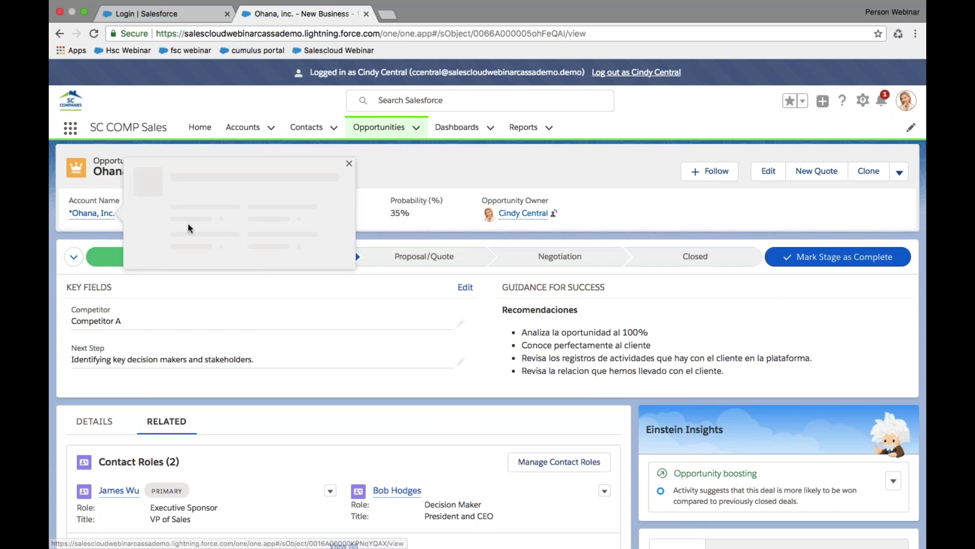
click(349, 163)
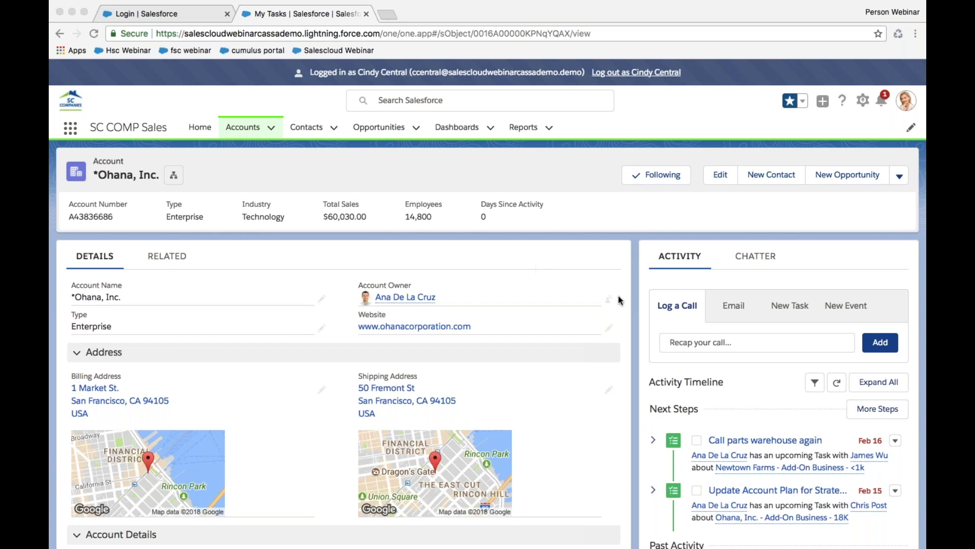
Review the account's summary, billing and shipping addresses and Account Details section
scroll(632, 309, down, 1)
scroll(632, 309, up, 1)
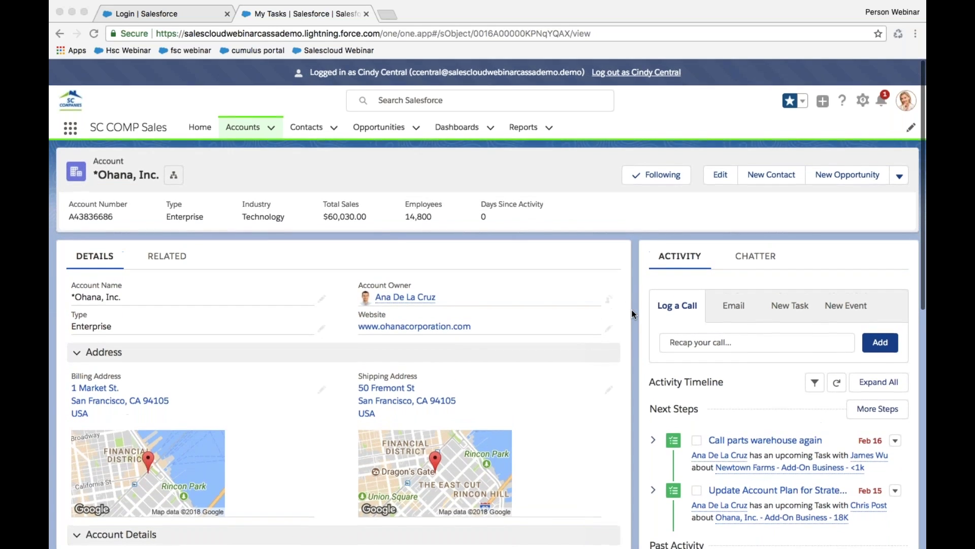
scroll(632, 310, down, 2)
scroll(632, 310, up, 2)
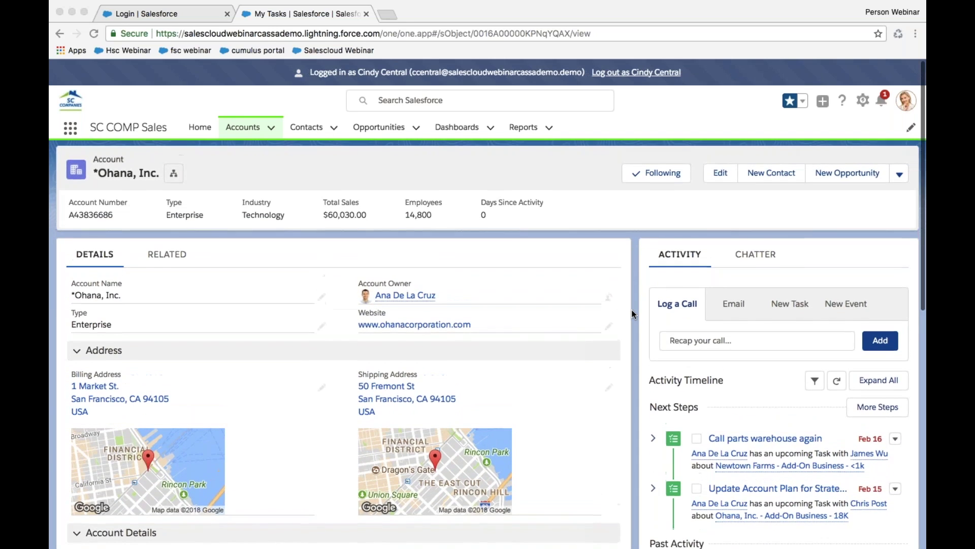
scroll(632, 344, down, 3)
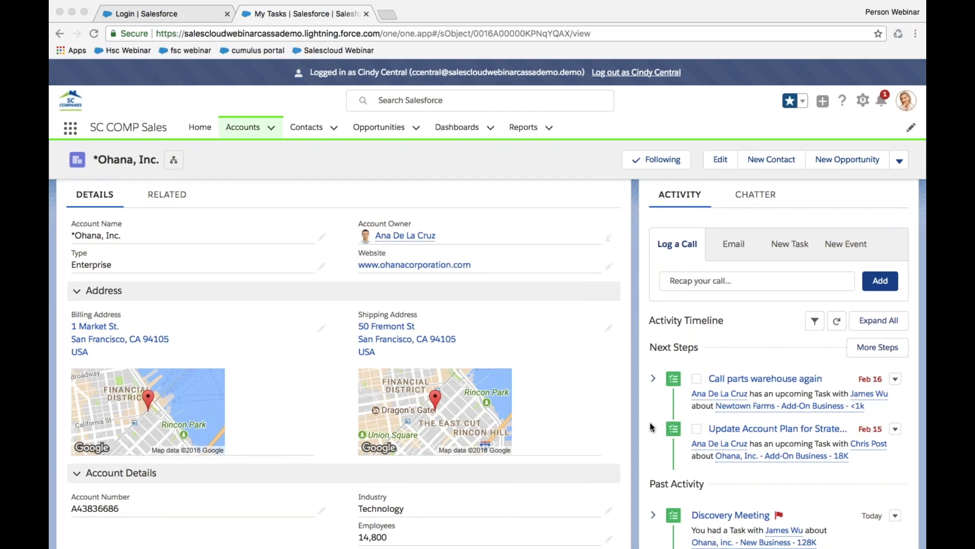
scroll(635, 419, down, 3)
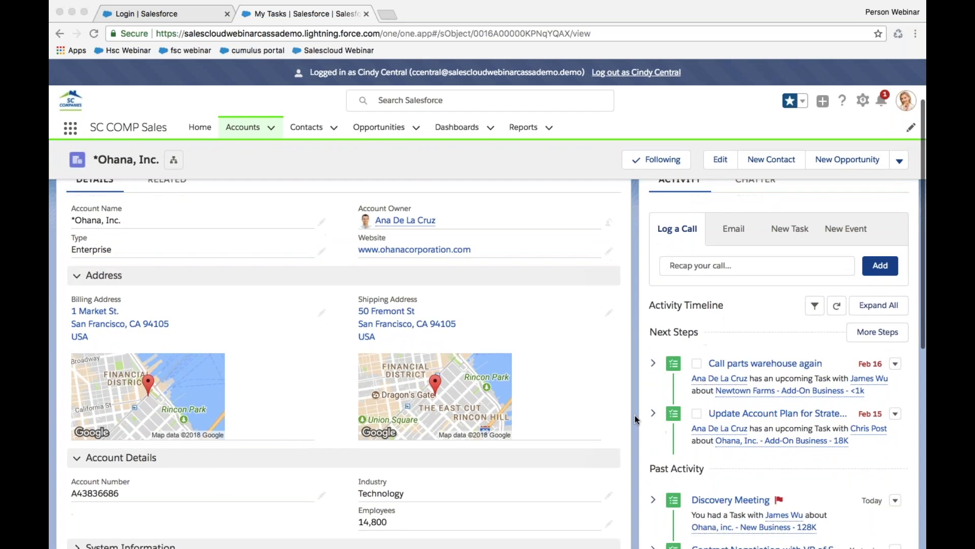
scroll(635, 419, down, 1)
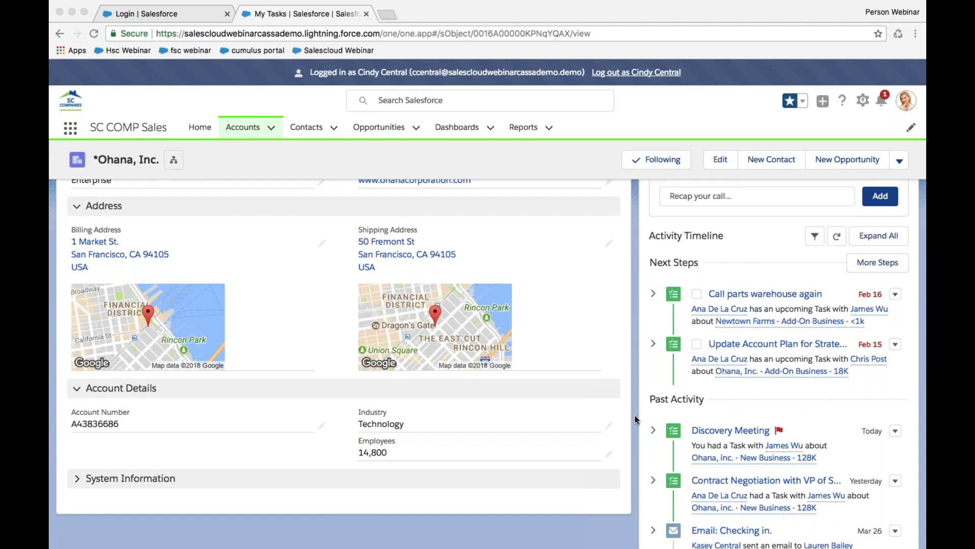
scroll(635, 419, up, 4)
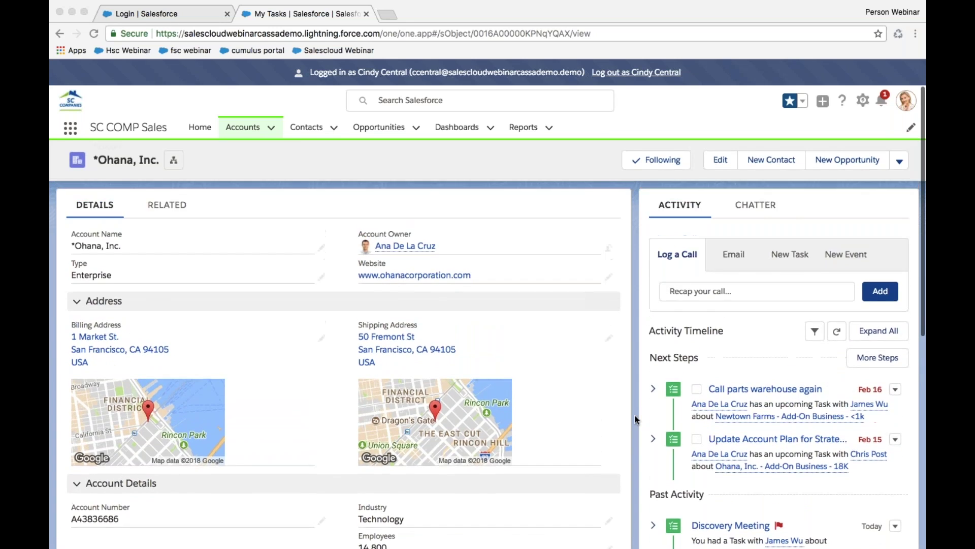
scroll(635, 419, up, 2)
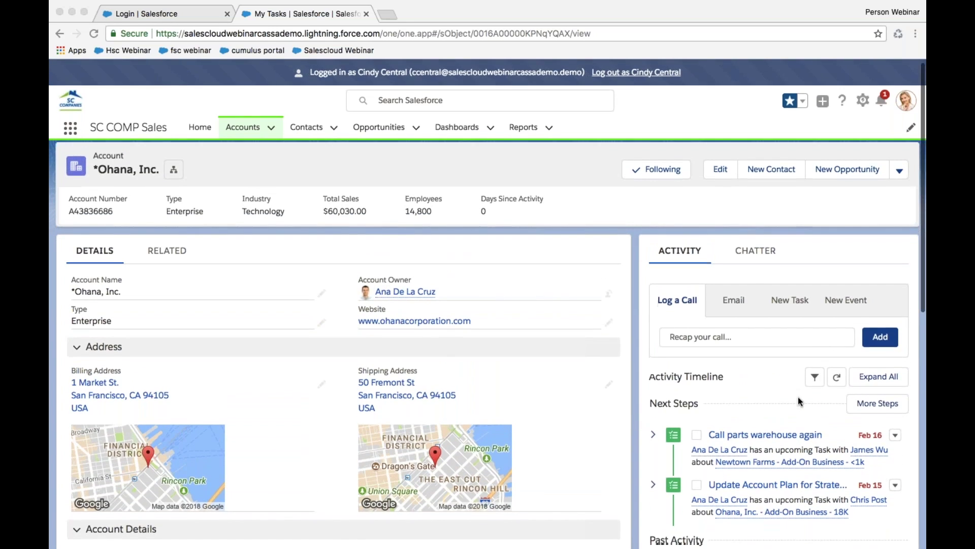
Examine the upcoming tasks and past activities in the *Ohana, Inc. account's activity timeline
scroll(798, 400, down, 3)
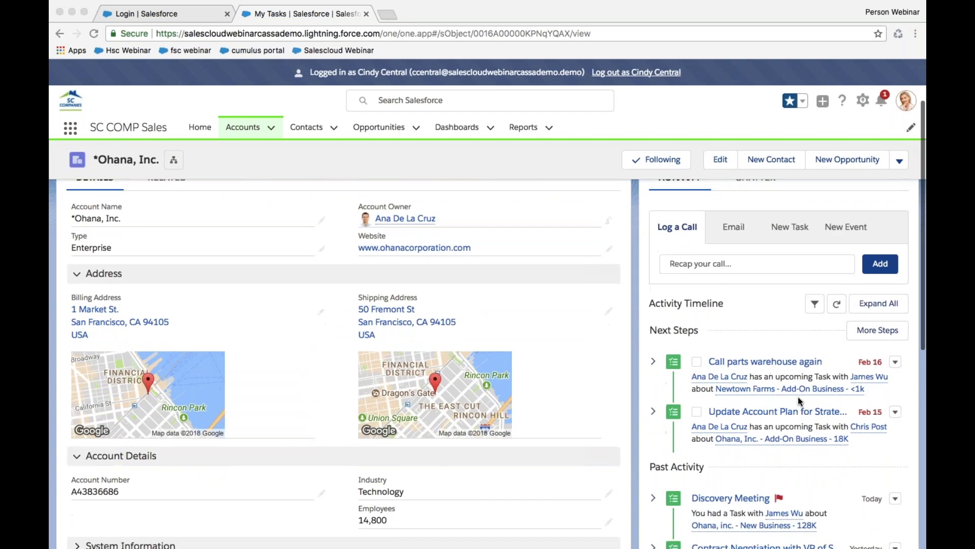
scroll(798, 397, up, 1)
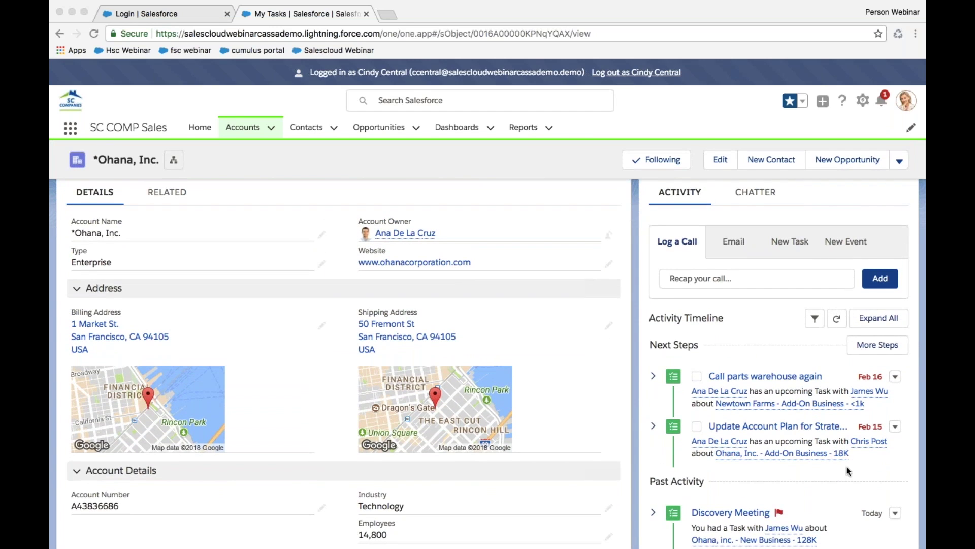
scroll(885, 473, down, 1)
scroll(885, 473, down, 3)
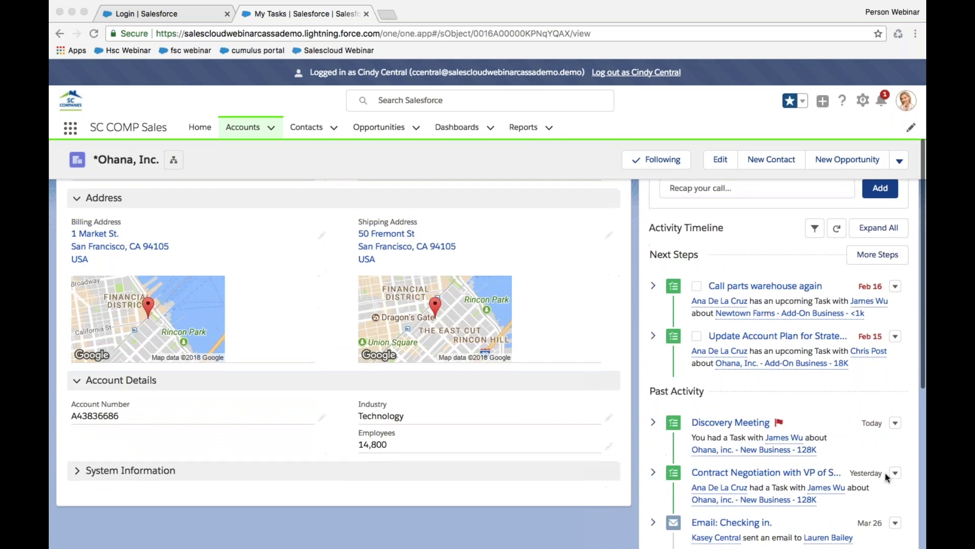
scroll(832, 414, up, 3)
scroll(832, 414, down, 6)
scroll(831, 412, down, 2)
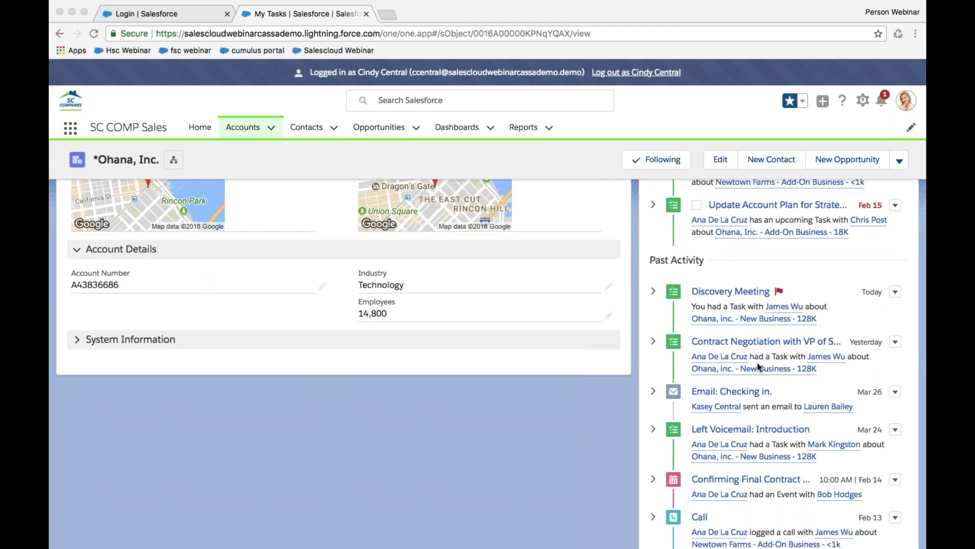
scroll(757, 367, up, 4)
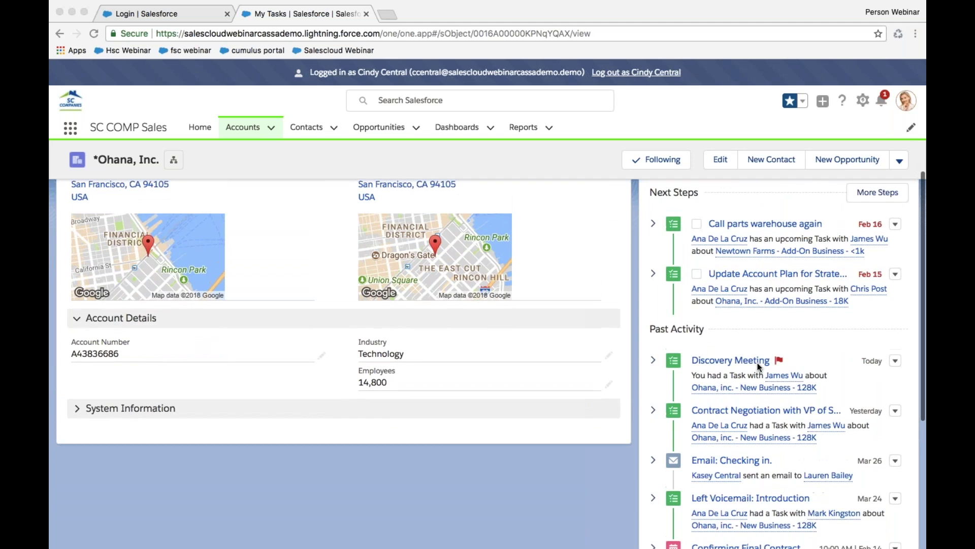
scroll(757, 366, up, 5)
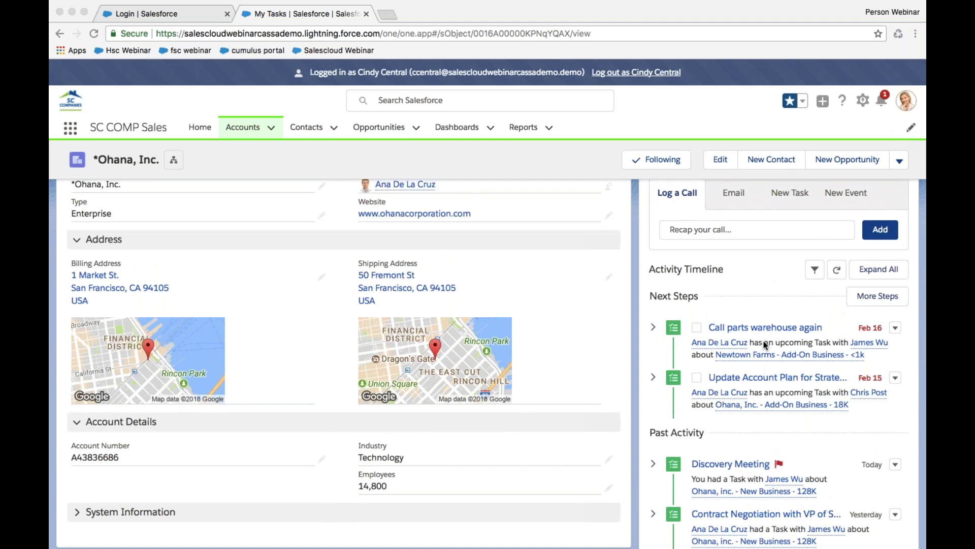
Review the Email, New Task and New Event forms in the *Ohana, Inc. account's activity section
scroll(757, 330, up, 2)
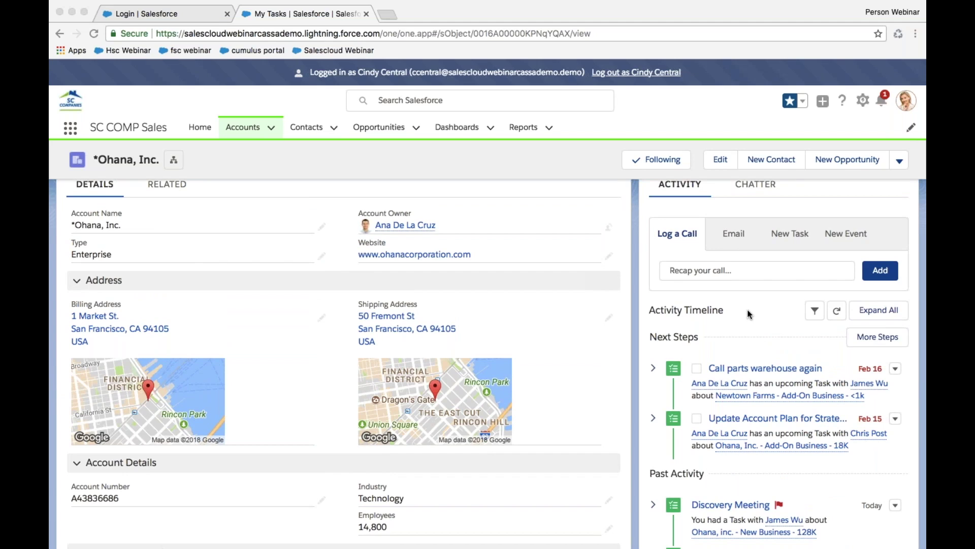
scroll(750, 315, up, 1)
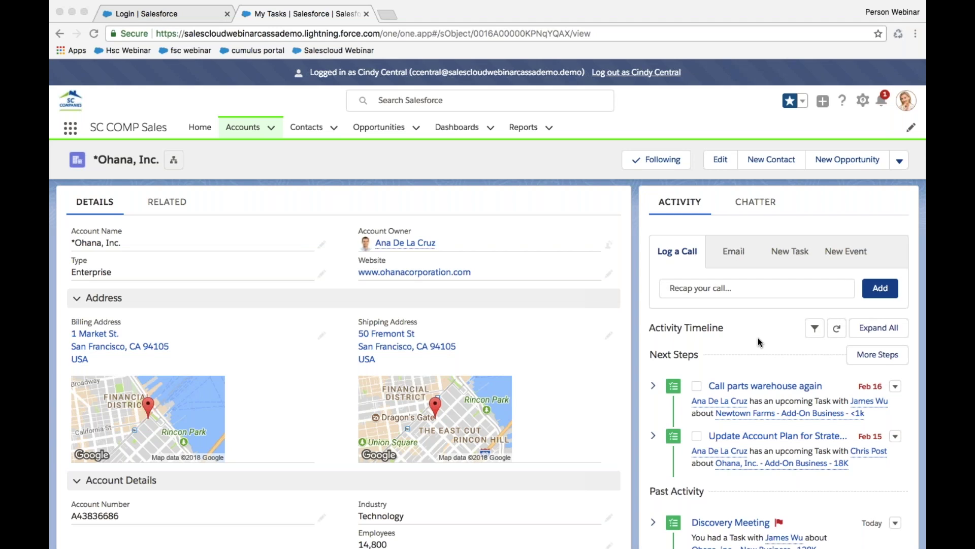
click(742, 254)
click(740, 252)
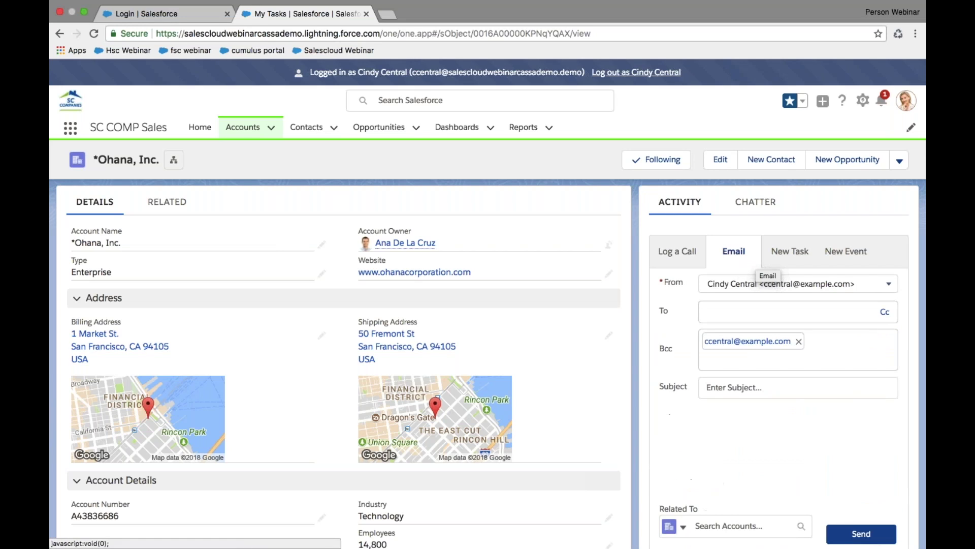
click(788, 254)
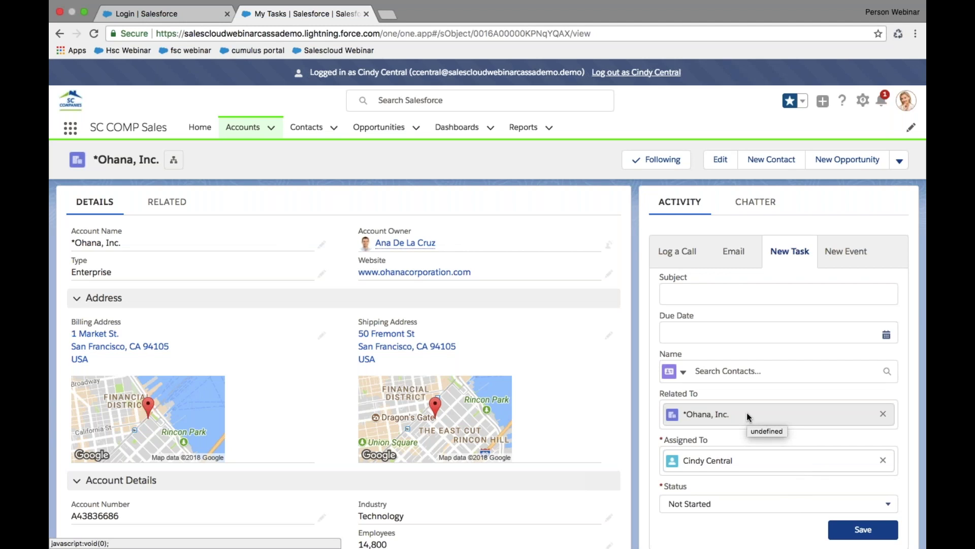
click(845, 270)
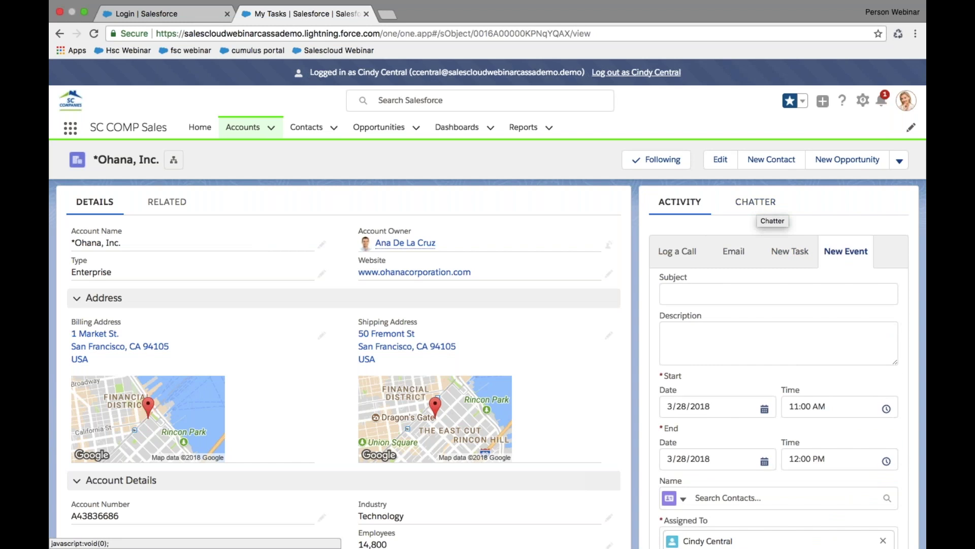
scroll(757, 209, down, 1)
scroll(757, 209, up, 2)
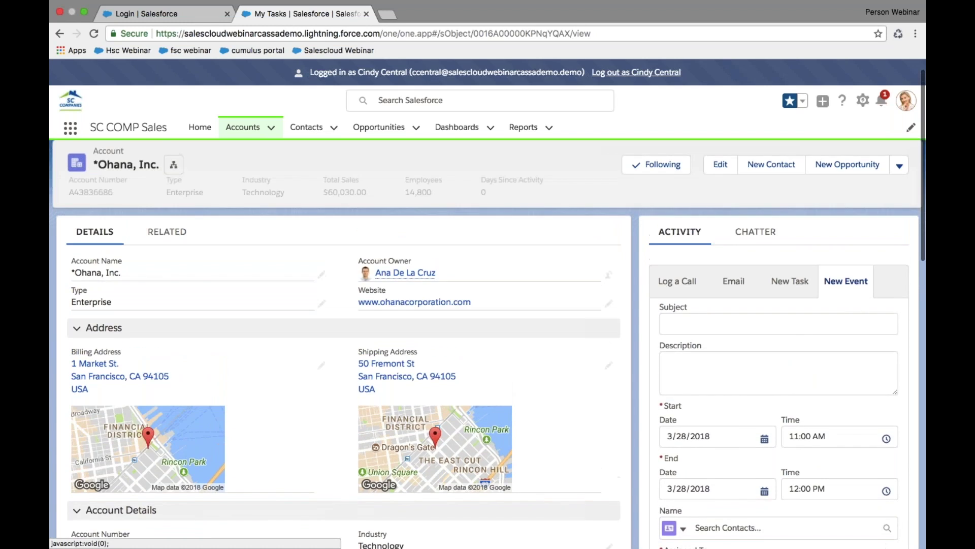
Start a Chatter post on the account and mention the service colleague found by first name
click(757, 235)
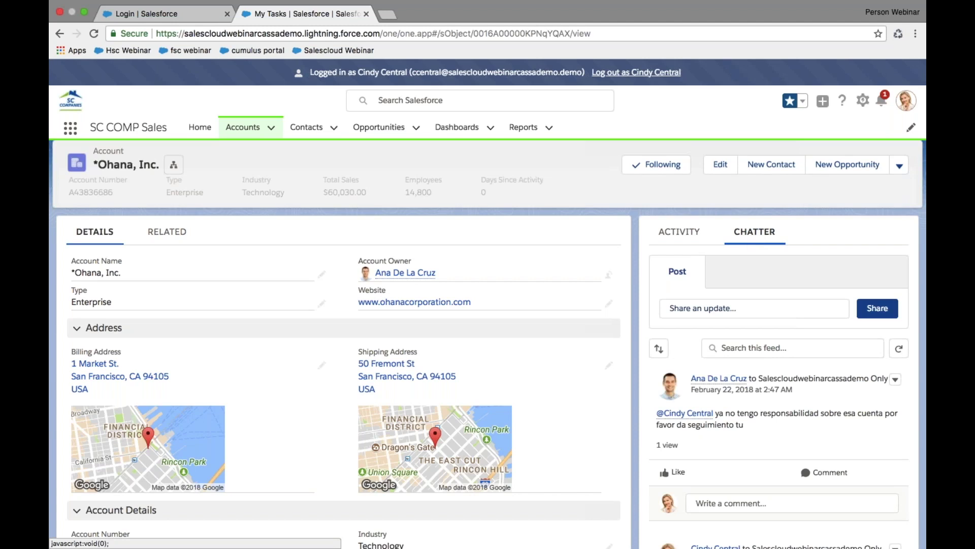
click(752, 309)
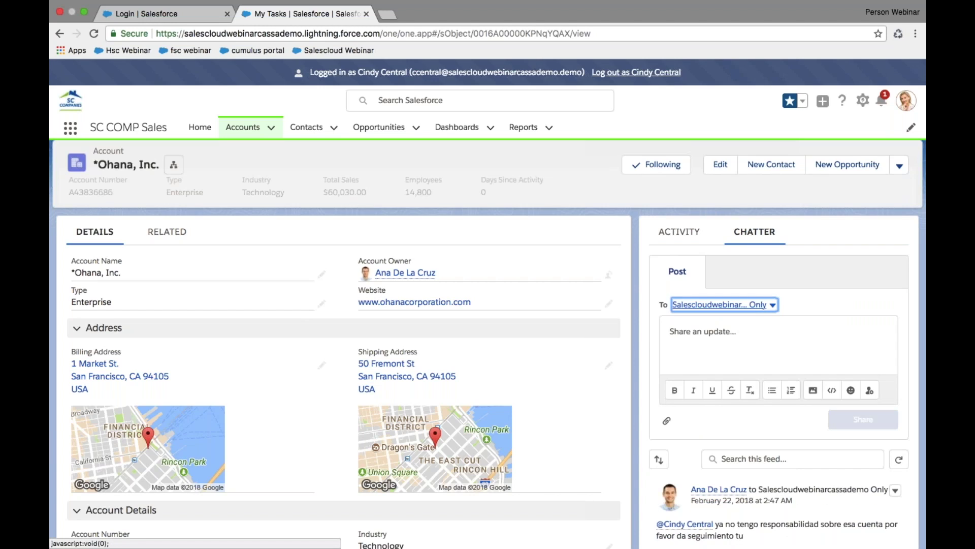
click(752, 325)
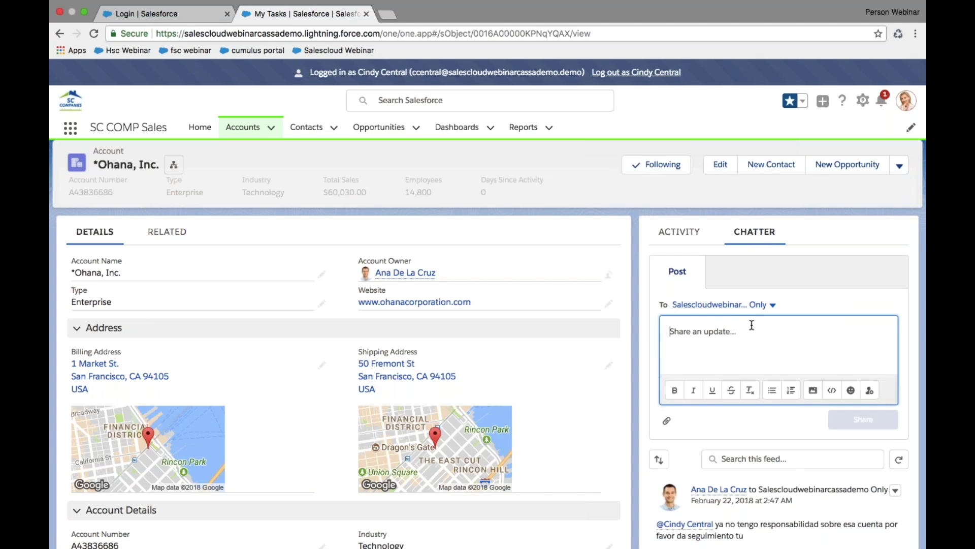
text(@tIM)
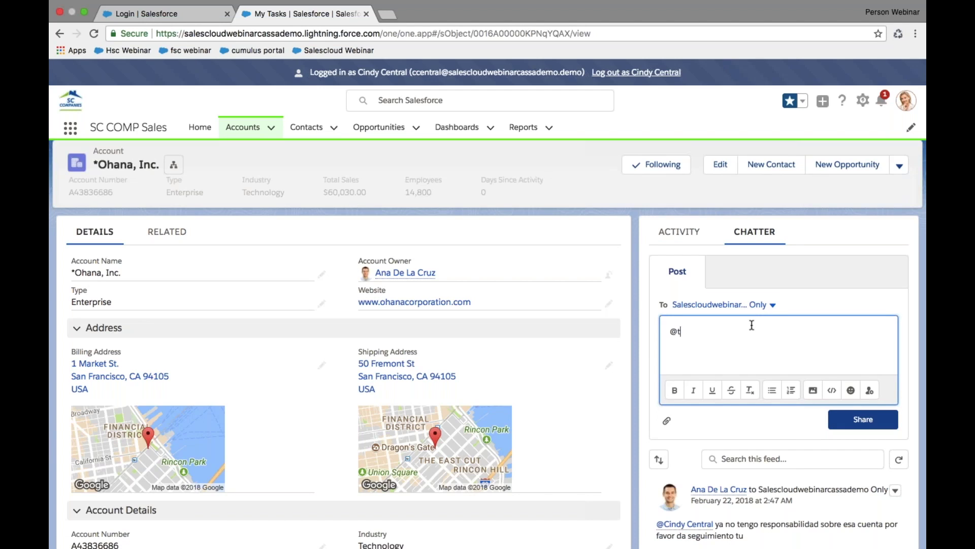
click(767, 355)
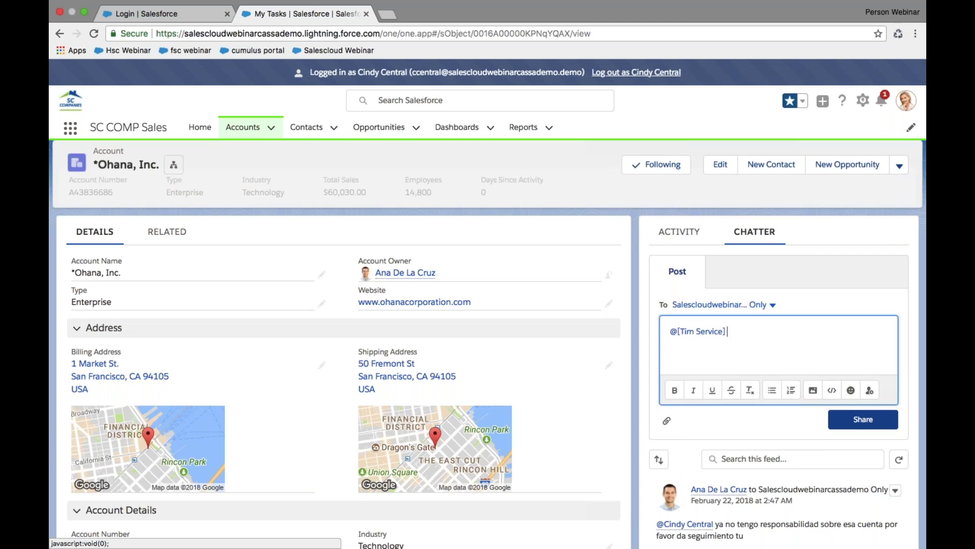
Write "PUEDES AYUDARME CON ALGUN CASO" plus the case number after the mention, and share the post in the feed
text(PUED)
text(ES AYUDAR)
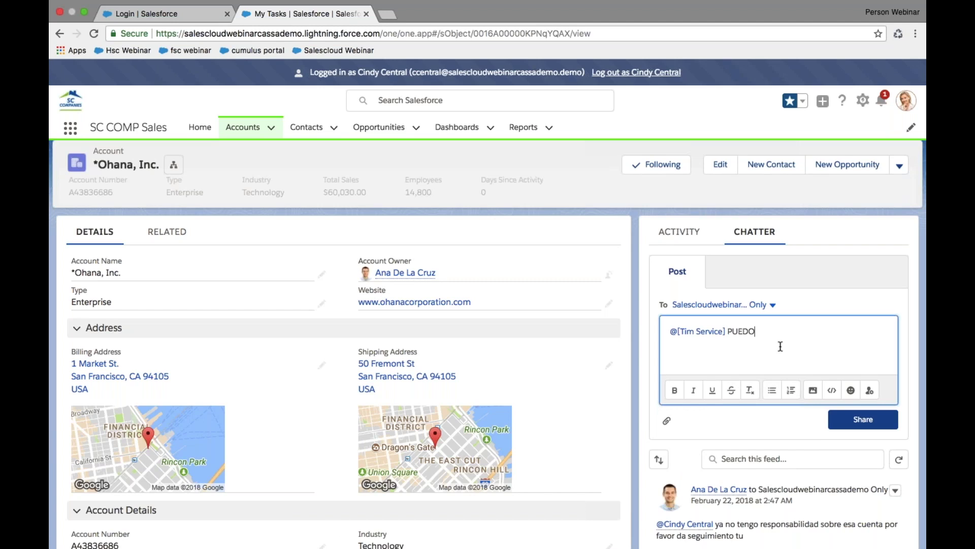
text(ME CON ALGU)
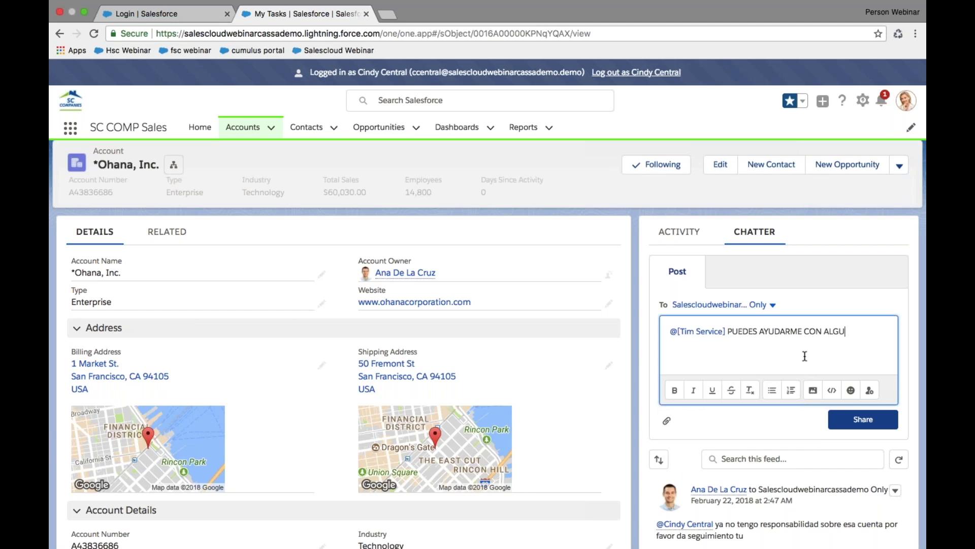
text(N CASO 22345.)
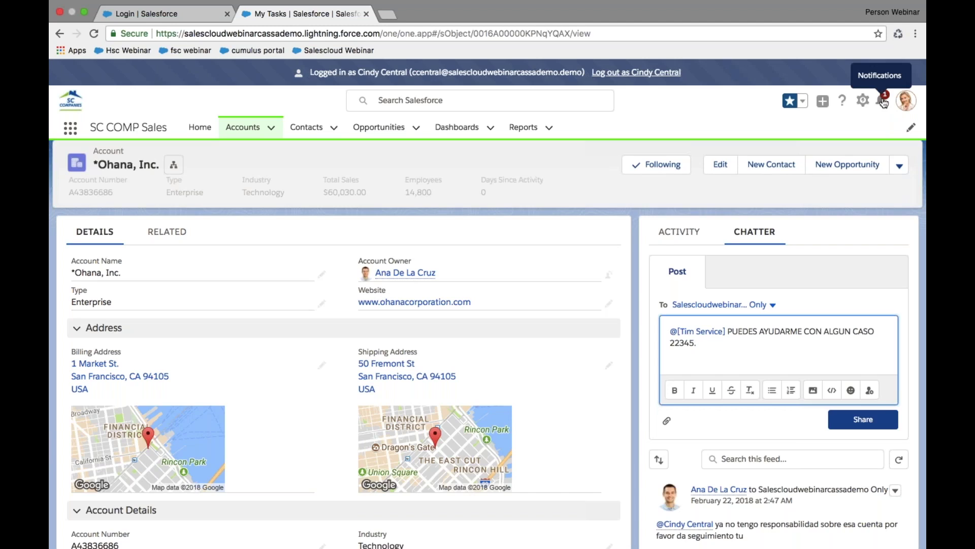
click(732, 342)
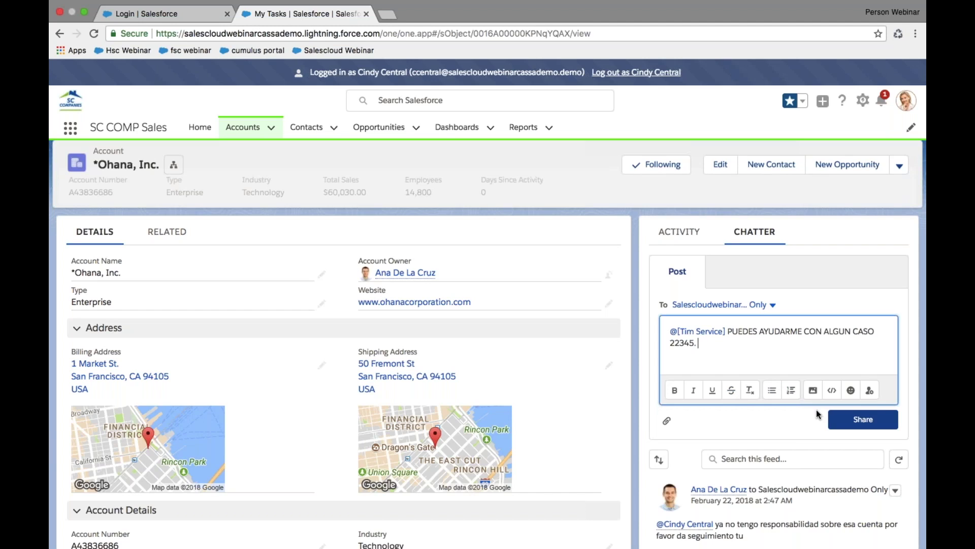
click(859, 420)
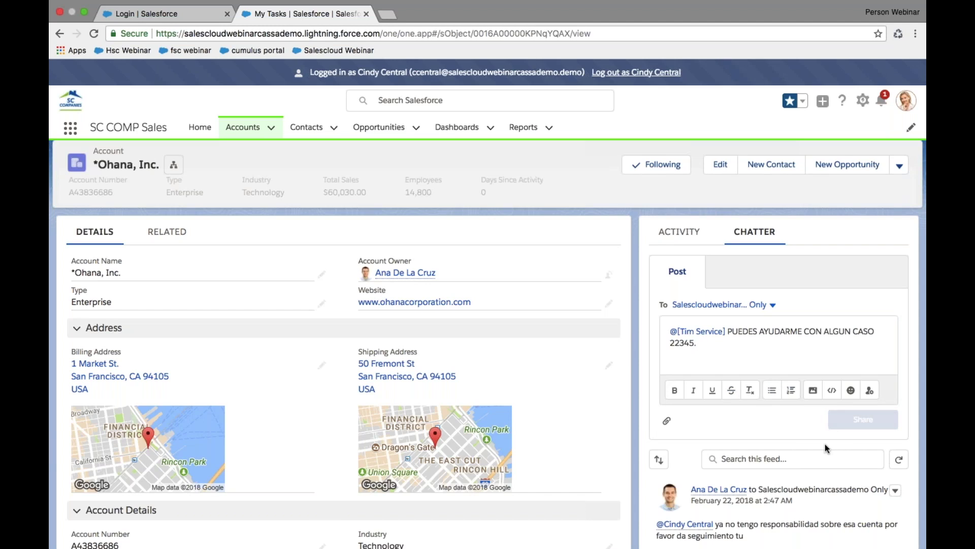
scroll(825, 448, down, 2)
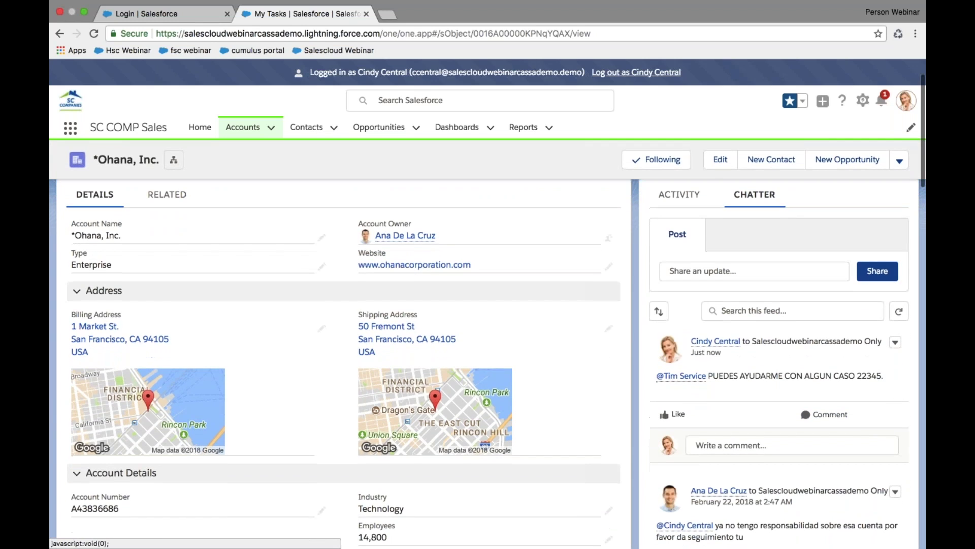
scroll(488, 356, up, 1)
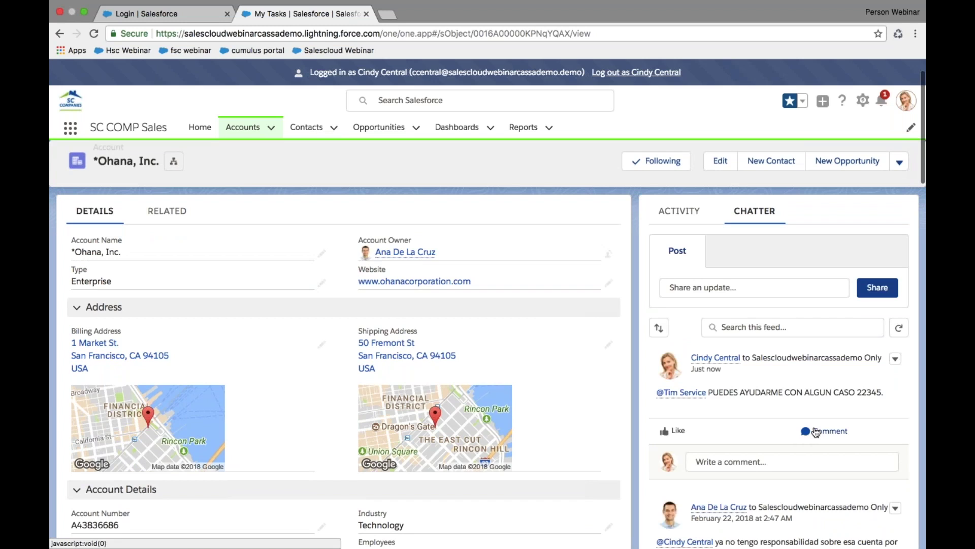
Open the account's related records and review its Related Contacts and Opportunities lists
scroll(723, 403, up, 2)
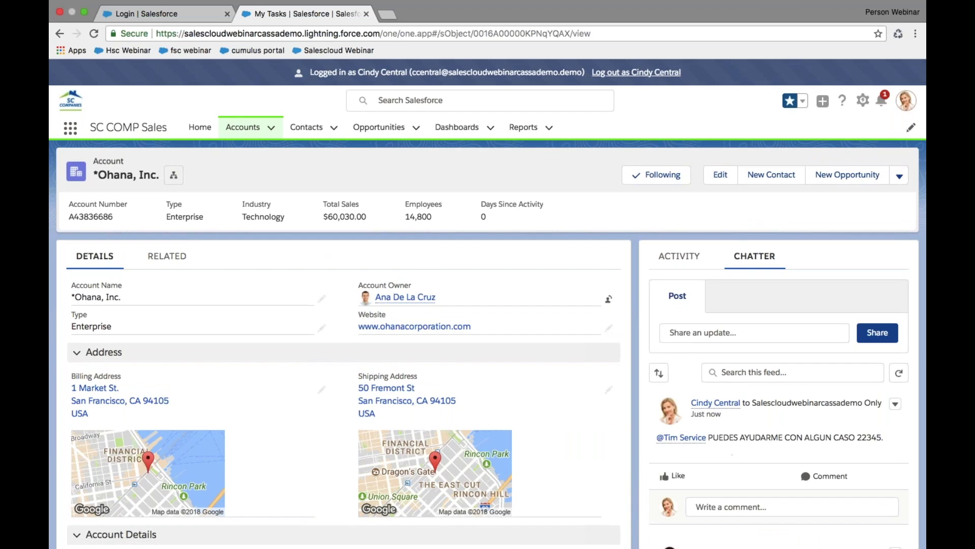
click(167, 257)
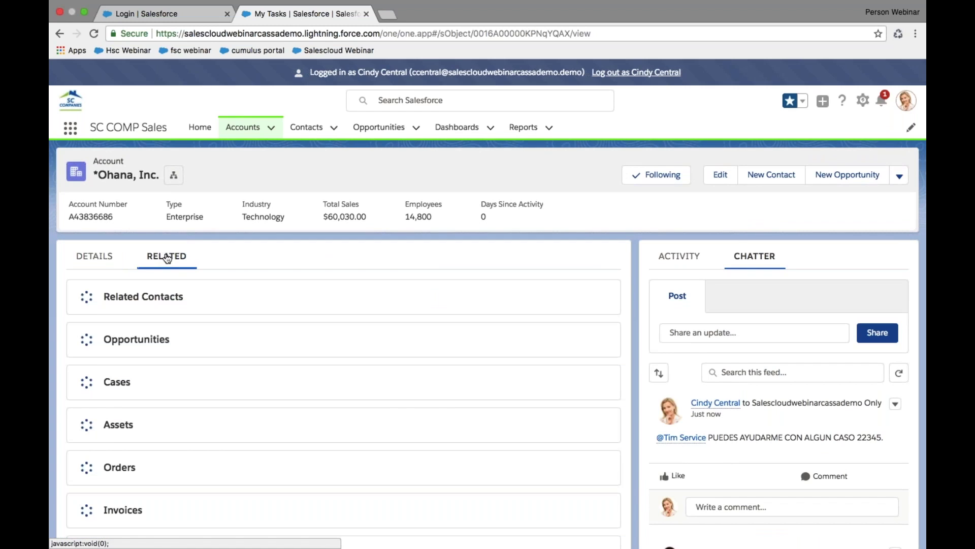
scroll(398, 449, down, 1)
scroll(398, 446, down, 1)
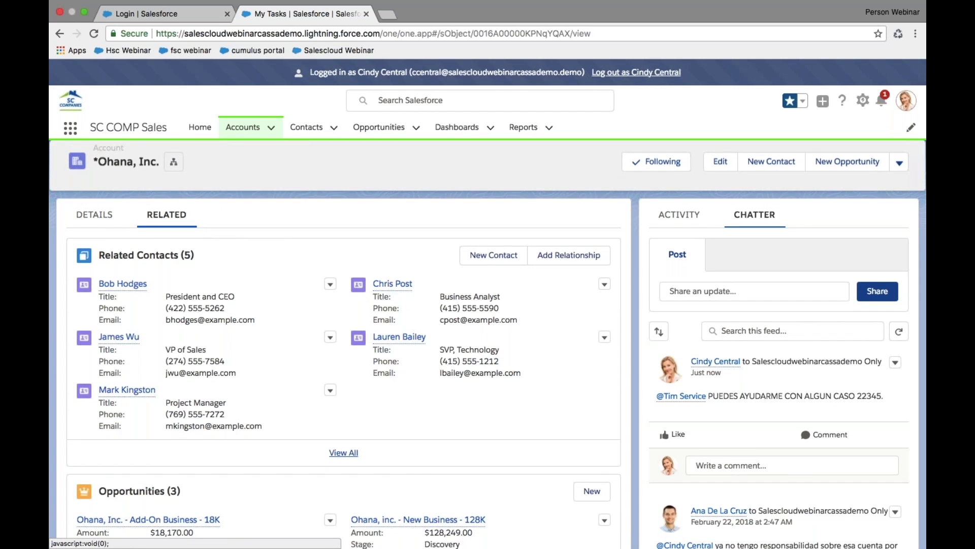
scroll(451, 464, down, 1)
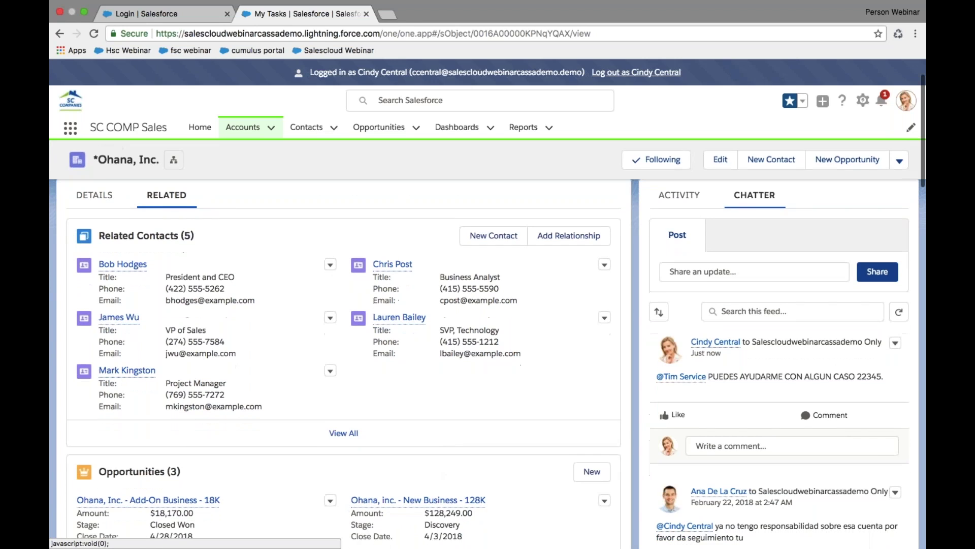
scroll(461, 440, down, 1)
scroll(462, 440, down, 1)
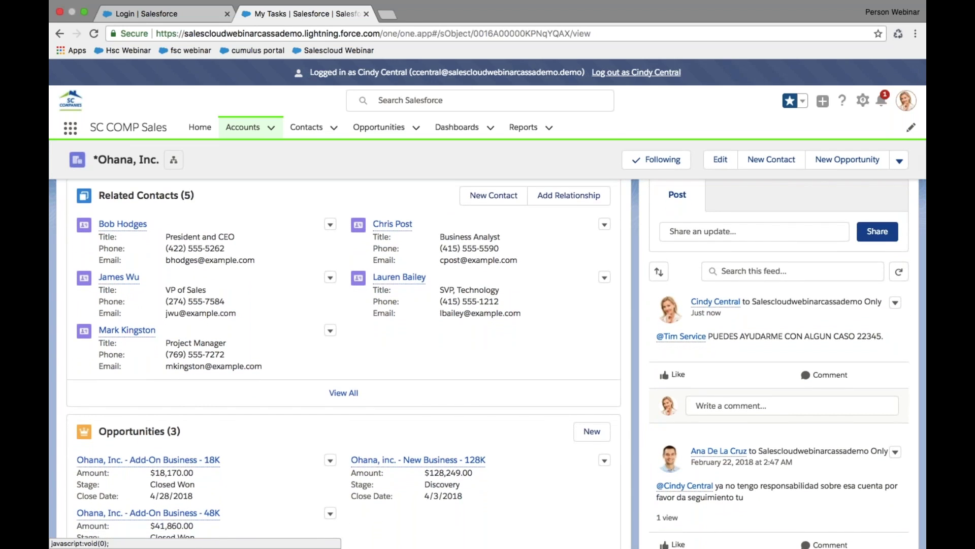
scroll(461, 439, down, 1)
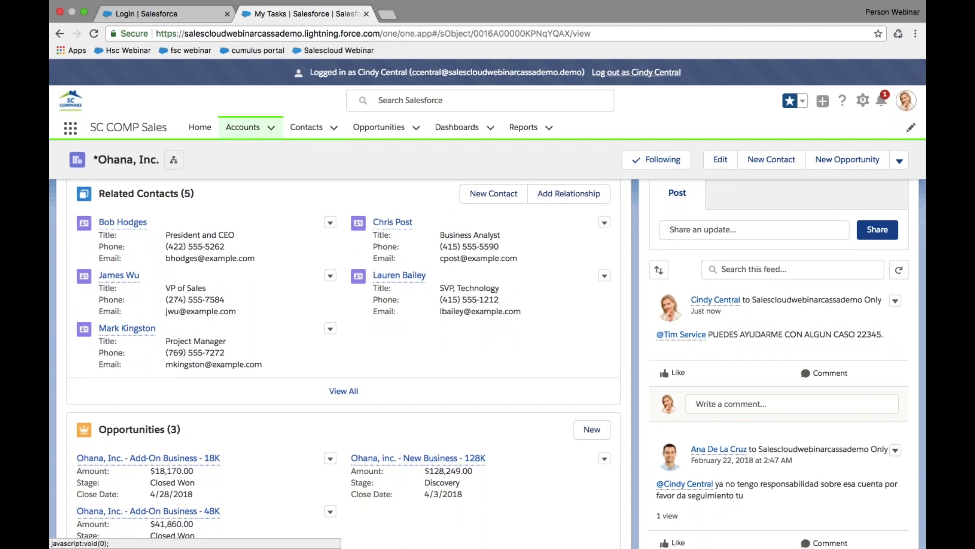
scroll(495, 364, down, 4)
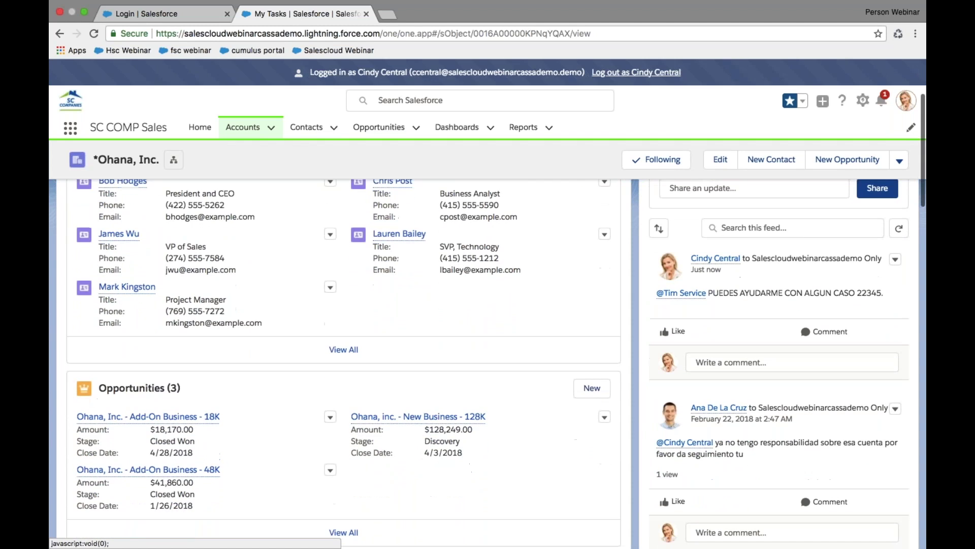
scroll(472, 435, down, 5)
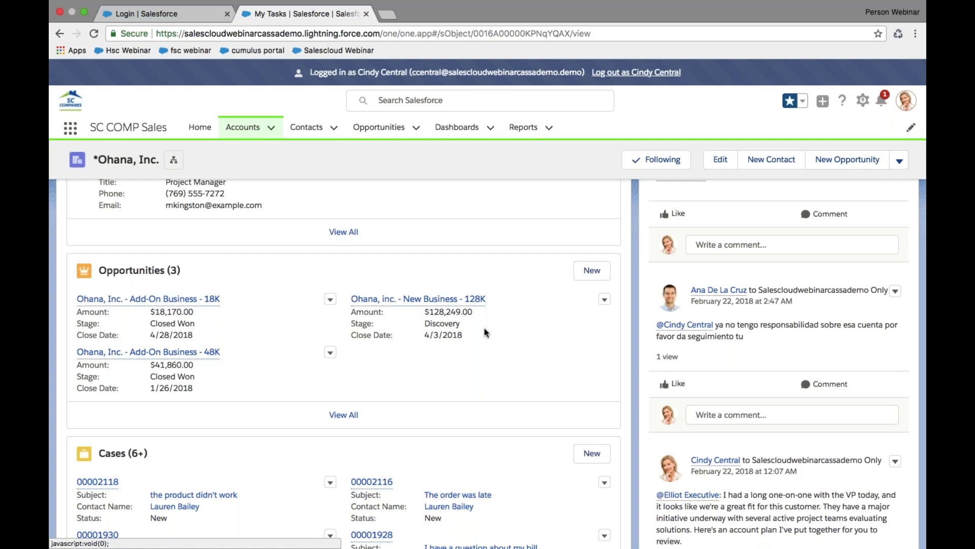
mouse_move(470, 307)
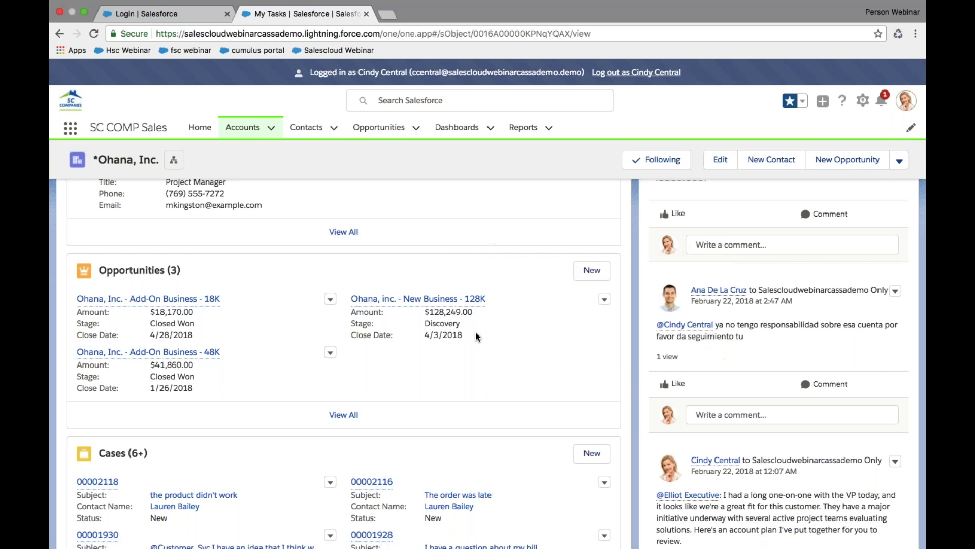
Examine the subjects, contacts and statuses in the account's related Cases list
scroll(476, 336, down, 2)
scroll(230, 334, down, 5)
scroll(229, 330, down, 3)
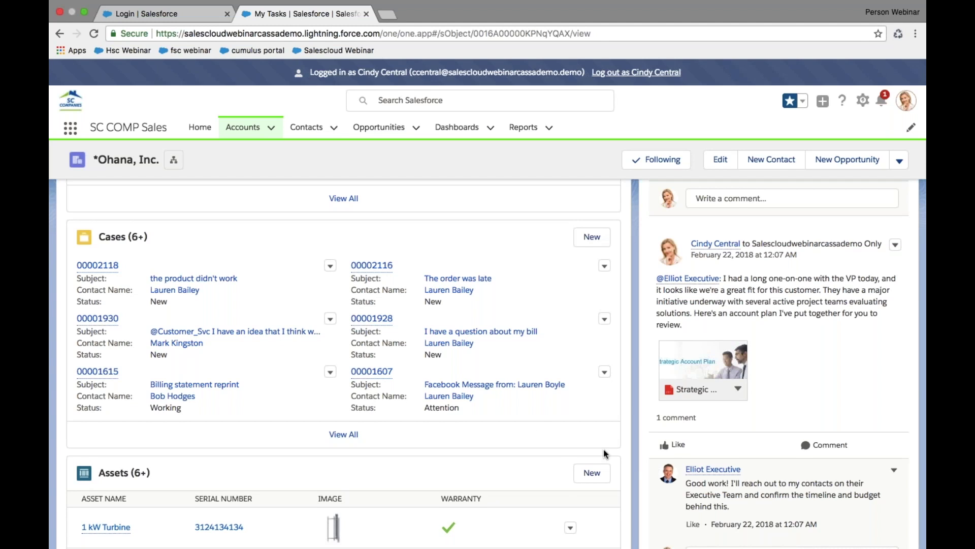
scroll(603, 449, down, 1)
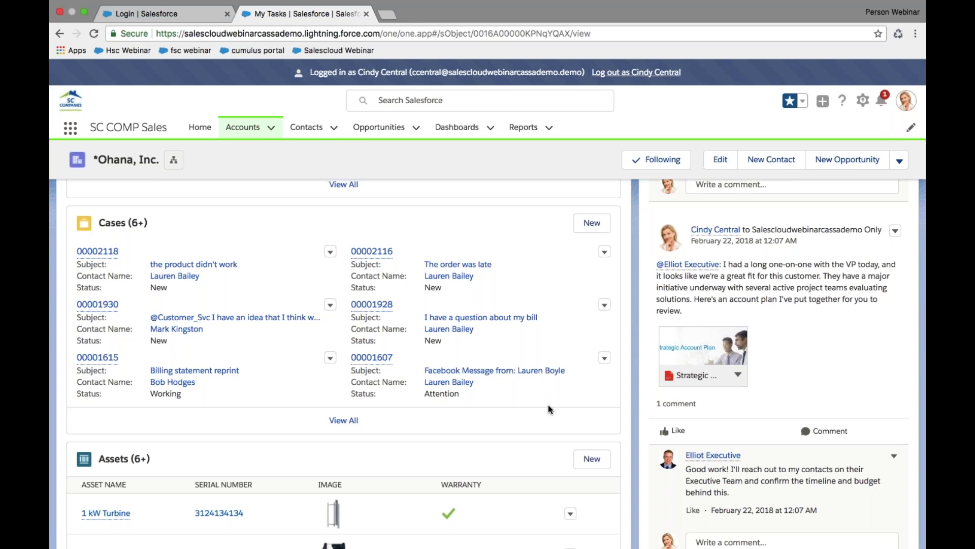
scroll(548, 404, down, 1)
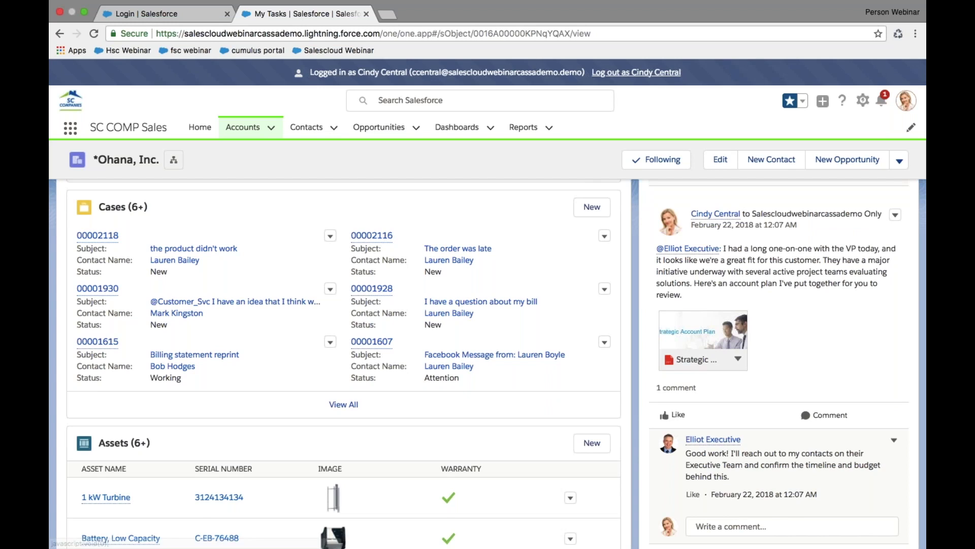
Examine the account's Assets list with serial numbers and warranty, and its Orders list
scroll(344, 406, down, 3)
scroll(344, 422, down, 2)
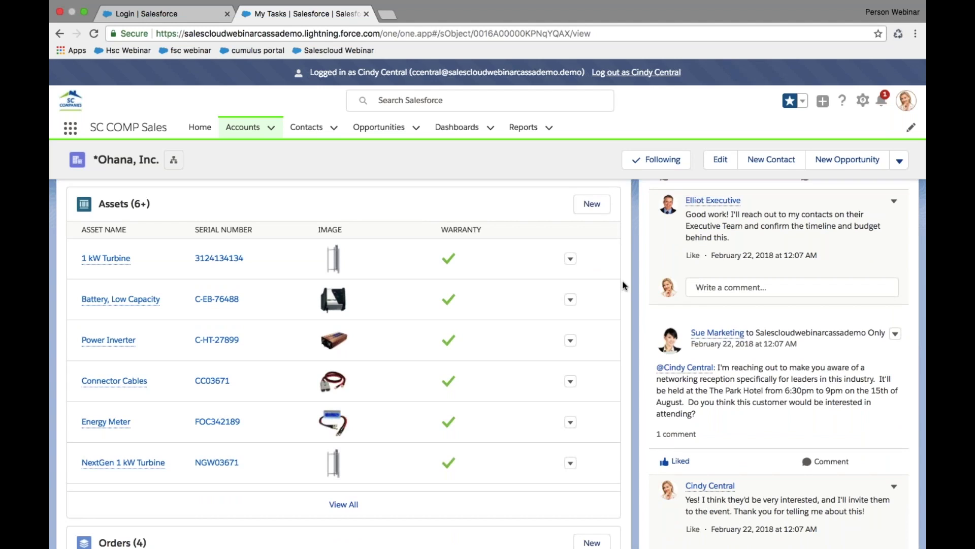
scroll(624, 285, down, 1)
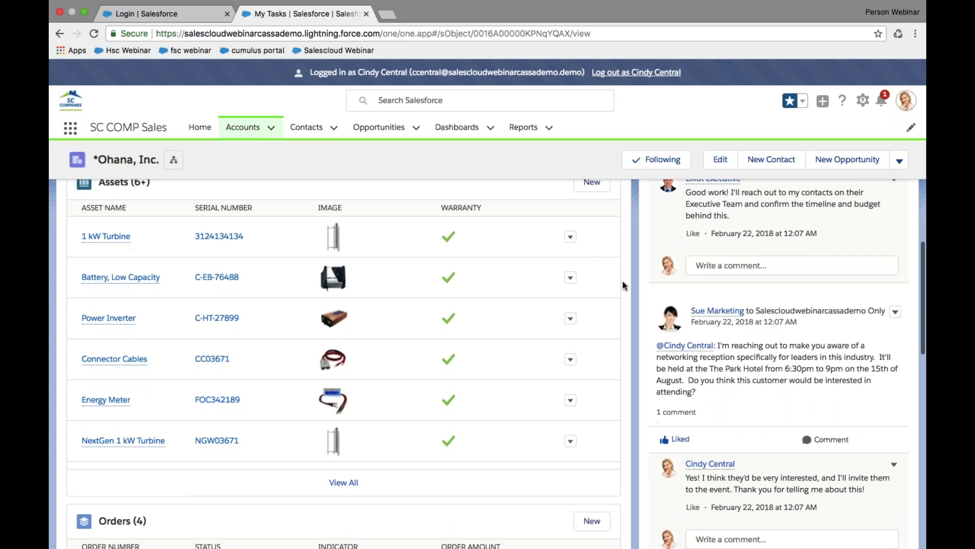
scroll(624, 285, up, 1)
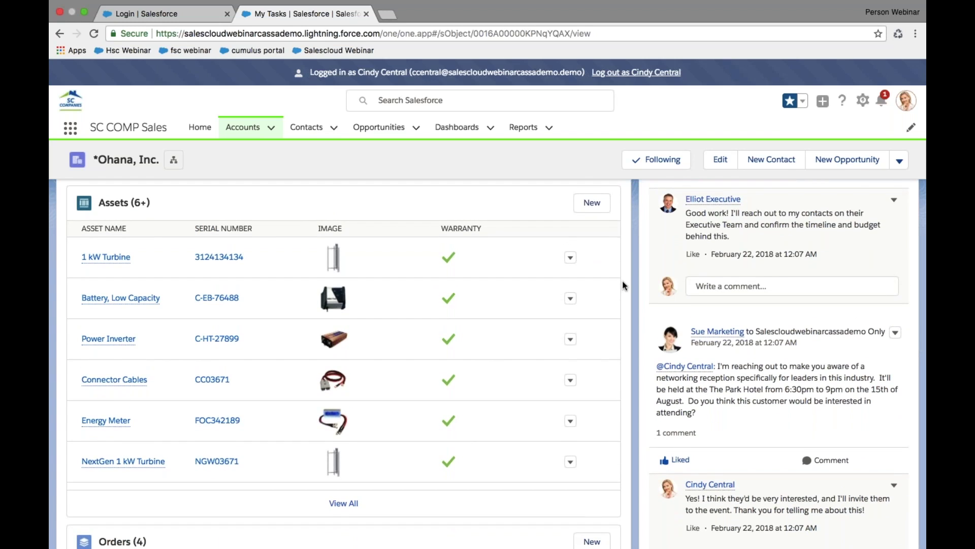
scroll(624, 286, down, 1)
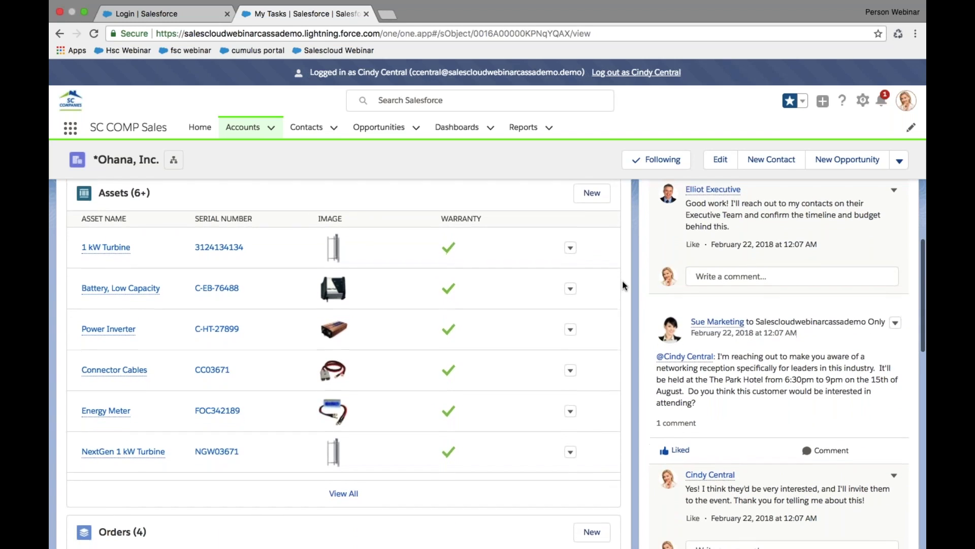
scroll(625, 285, down, 8)
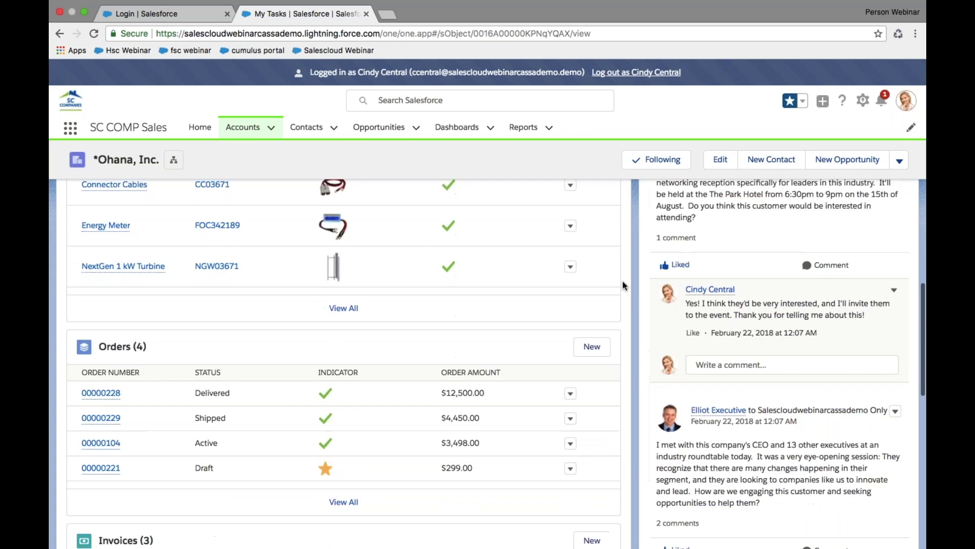
Review the account's related Invoices list with dates and statuses, and its Files list
scroll(624, 285, down, 5)
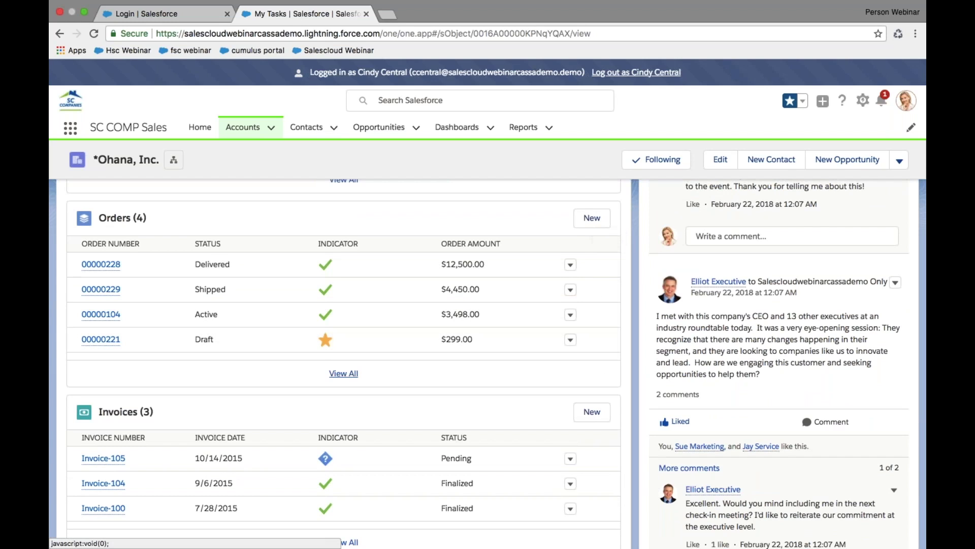
scroll(616, 389, down, 5)
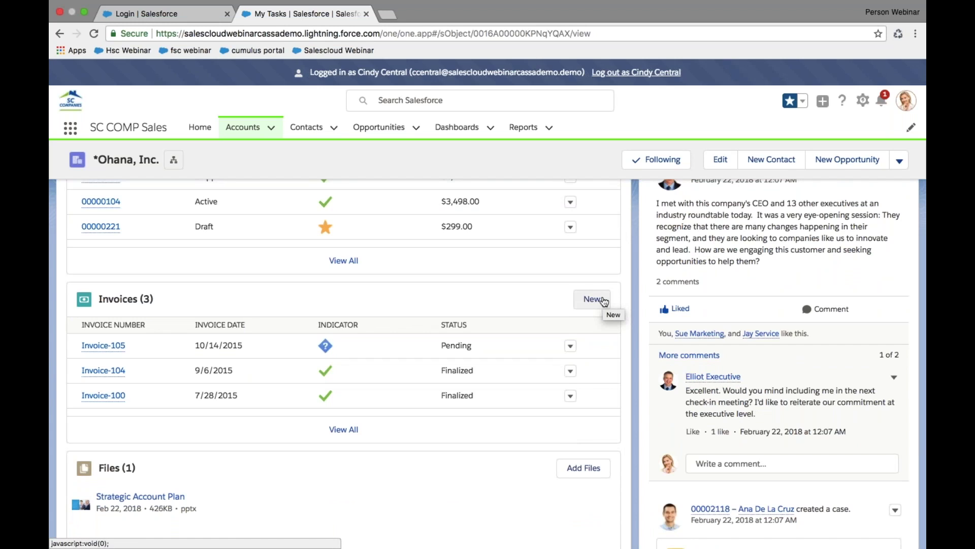
scroll(603, 389, down, 3)
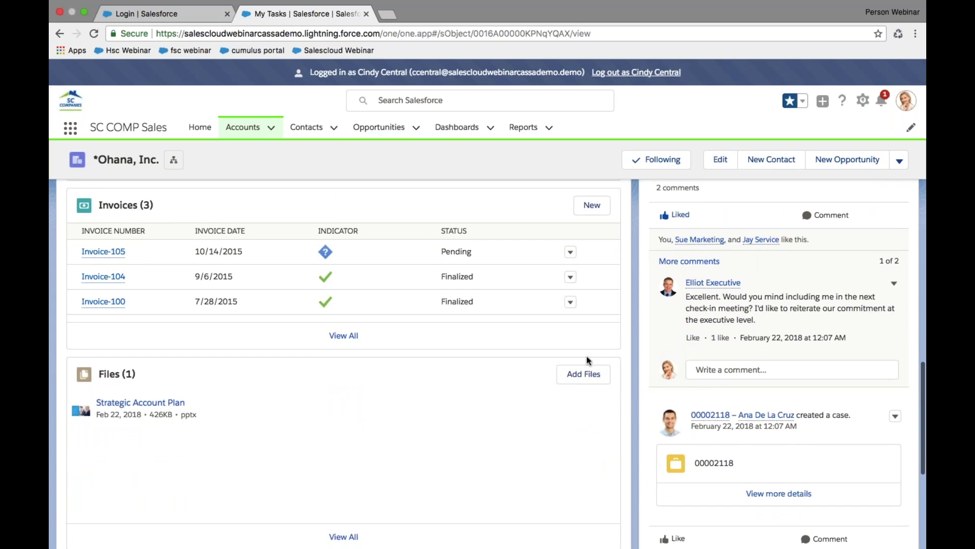
scroll(627, 426, up, 2)
scroll(627, 431, up, 2)
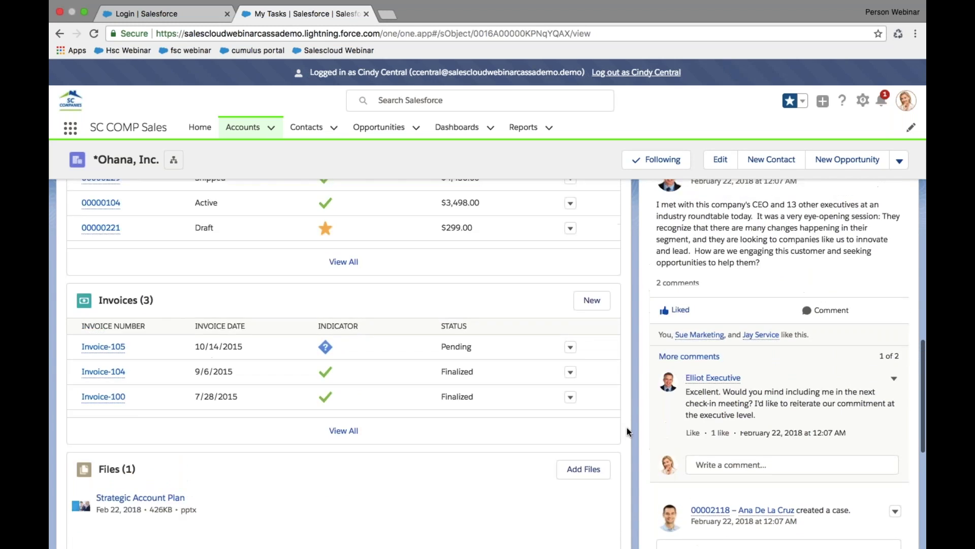
Return to the account's Opportunities list and open the Ohana, inc. - New Business - 128K opportunity
scroll(627, 431, up, 10)
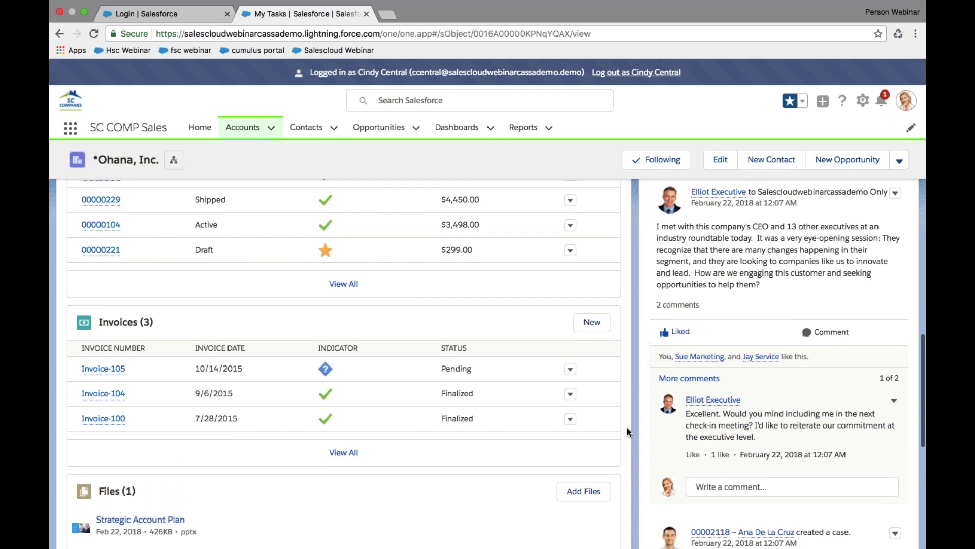
scroll(626, 431, up, 12)
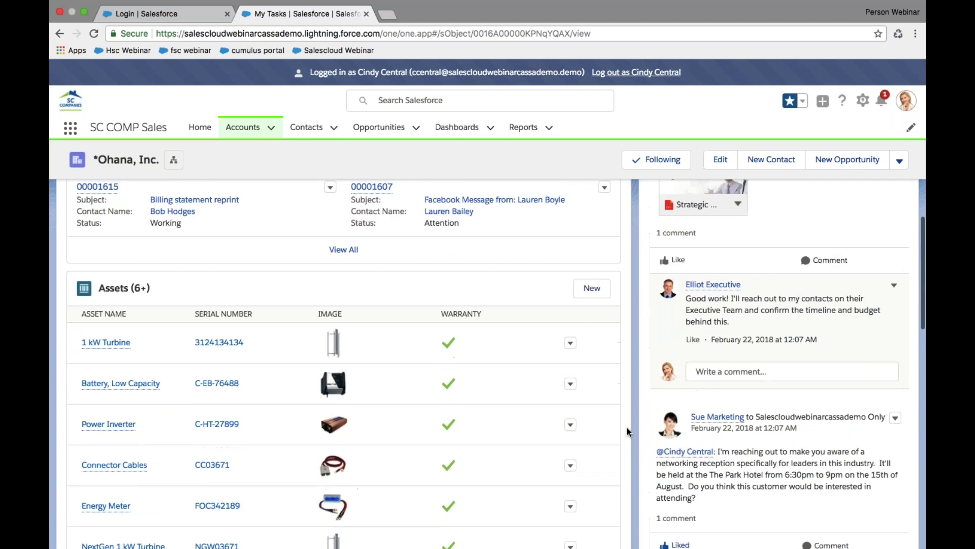
scroll(627, 429, up, 5)
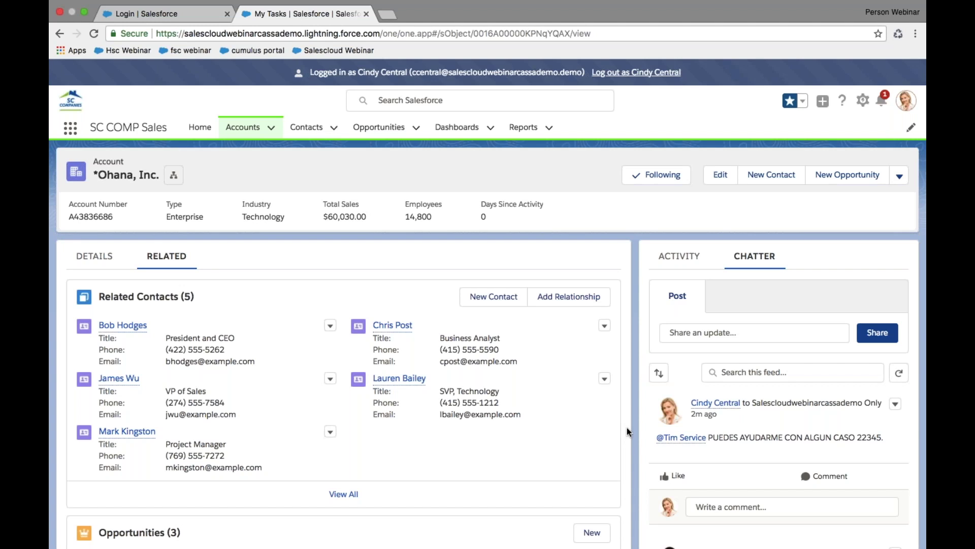
scroll(627, 428, down, 5)
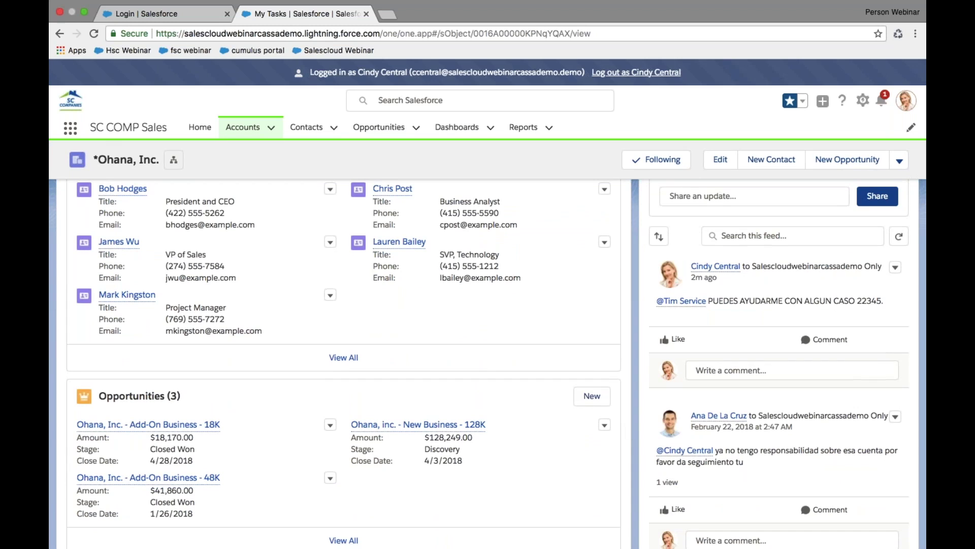
mouse_move(436, 429)
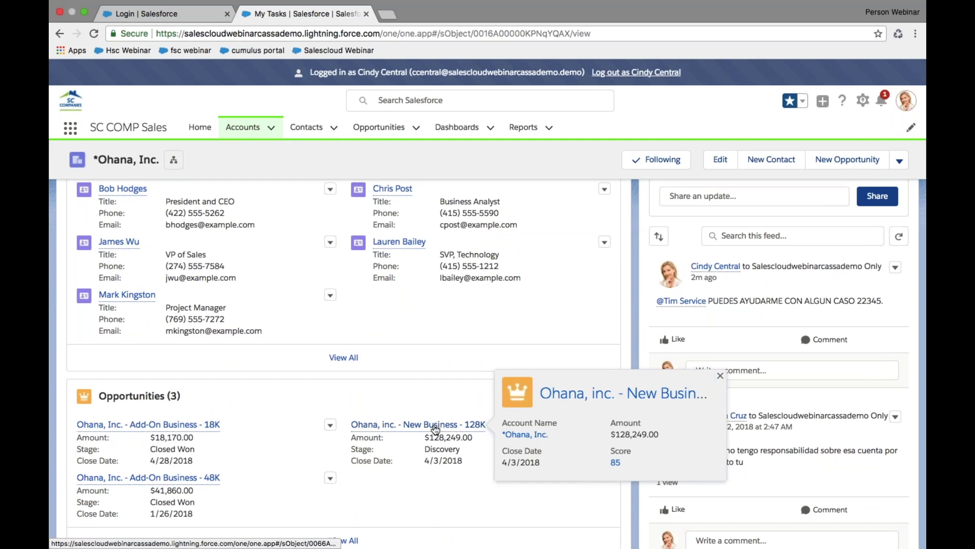
click(435, 429)
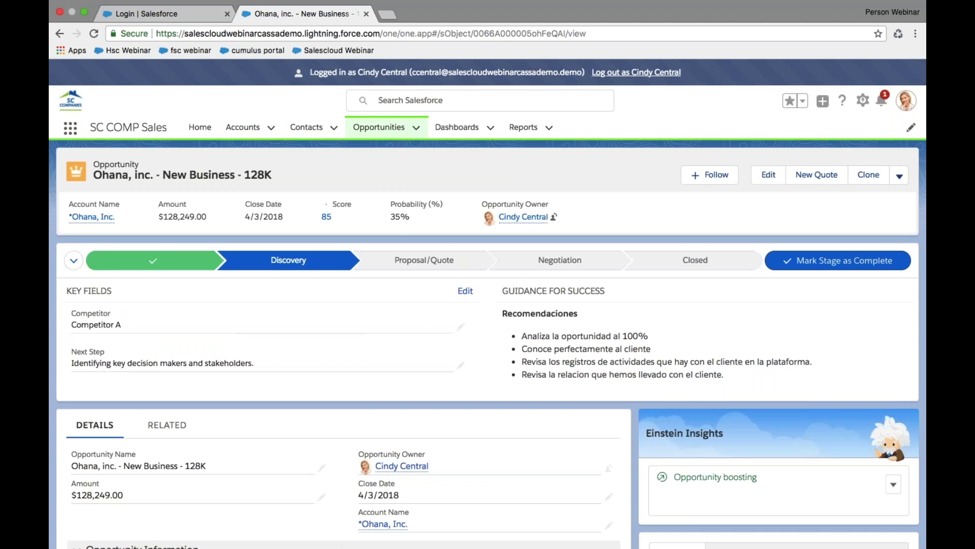
Examine the opportunity's stage path, key fields, guidance for success, details and Einstein Insights
scroll(632, 457, down, 1)
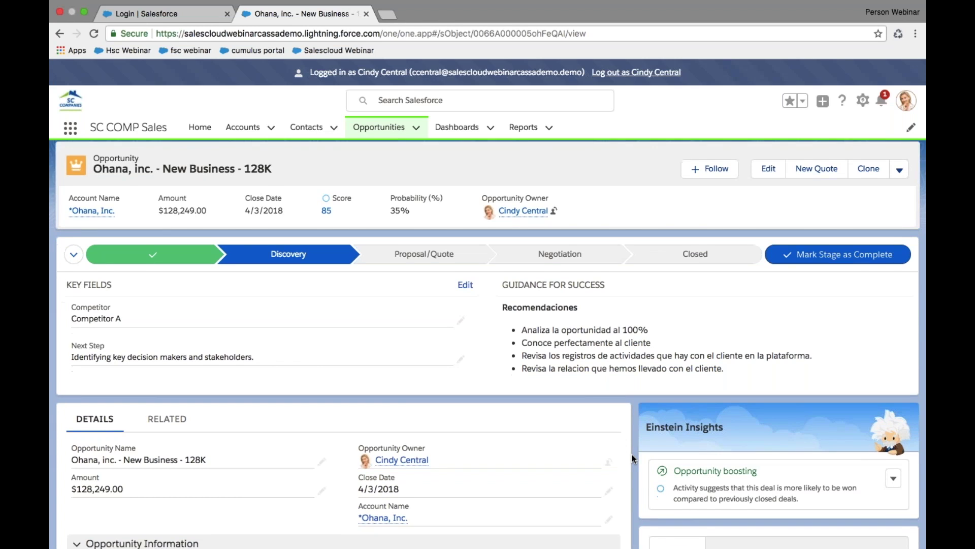
scroll(632, 457, down, 1)
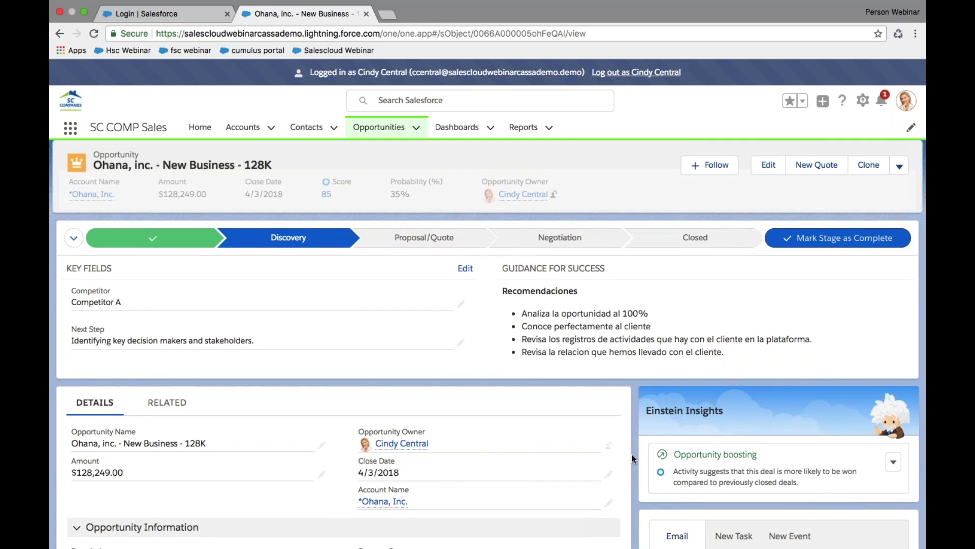
scroll(633, 458, down, 1)
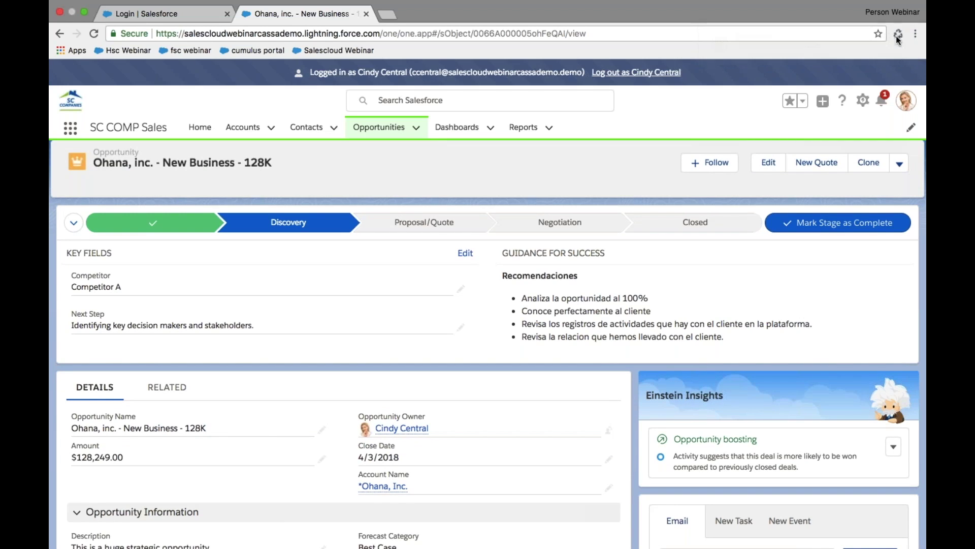
scroll(633, 420, down, 1)
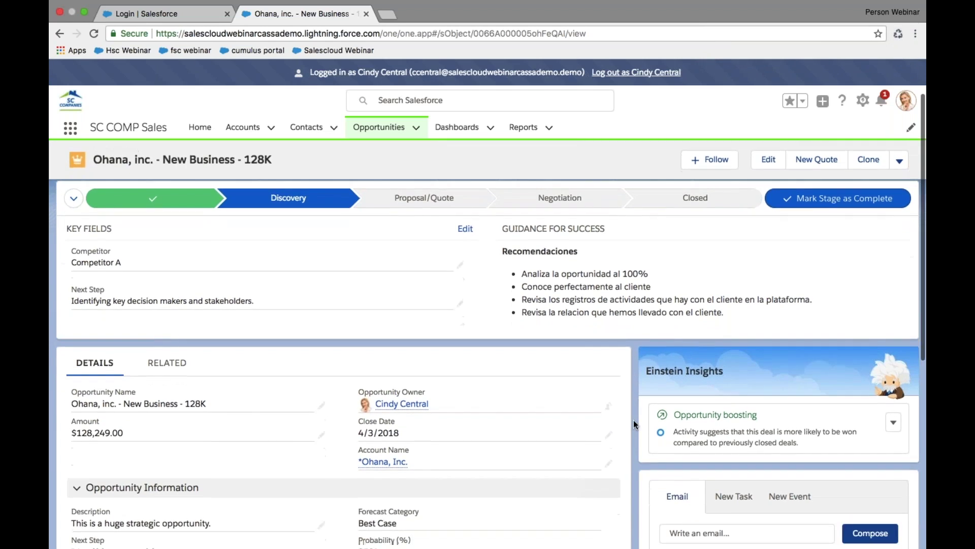
scroll(633, 420, down, 2)
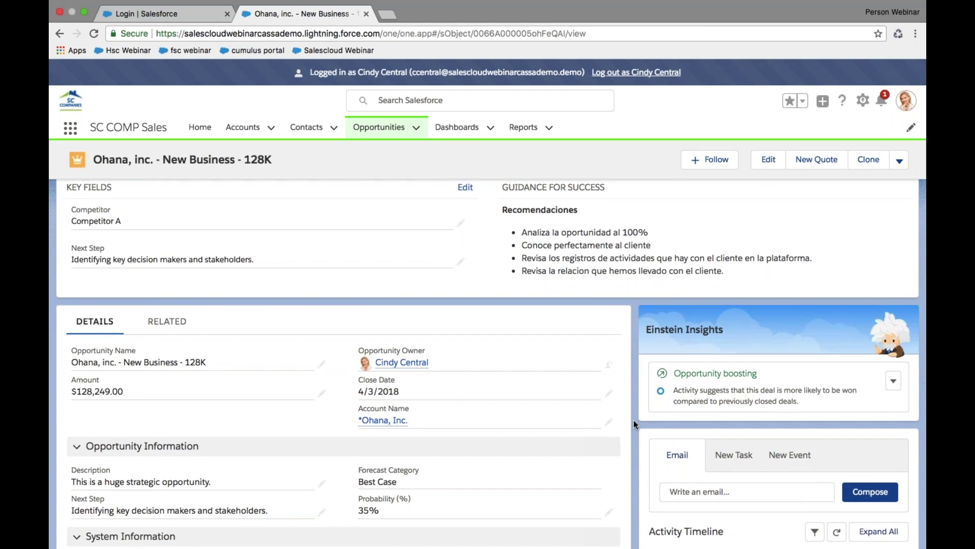
scroll(633, 420, up, 3)
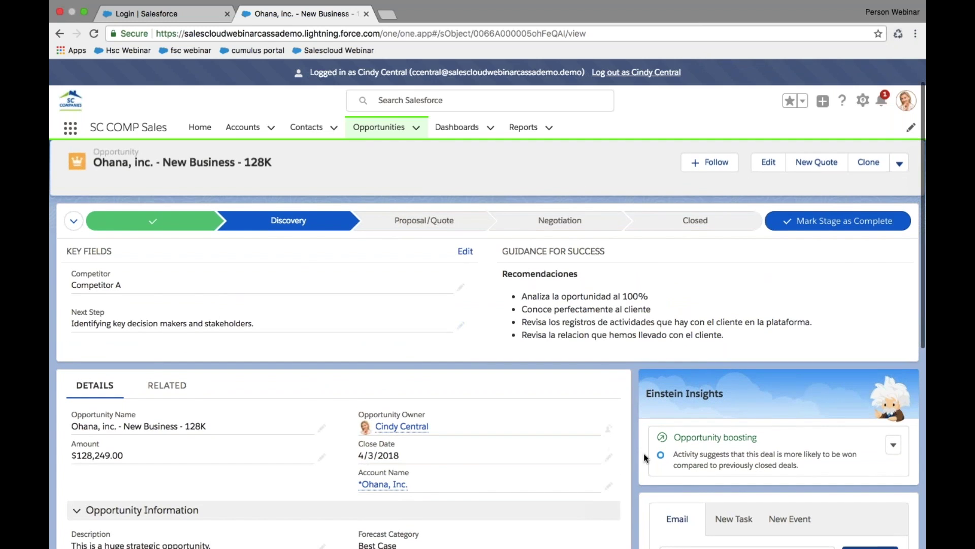
scroll(628, 452, down, 3)
scroll(629, 462, down, 2)
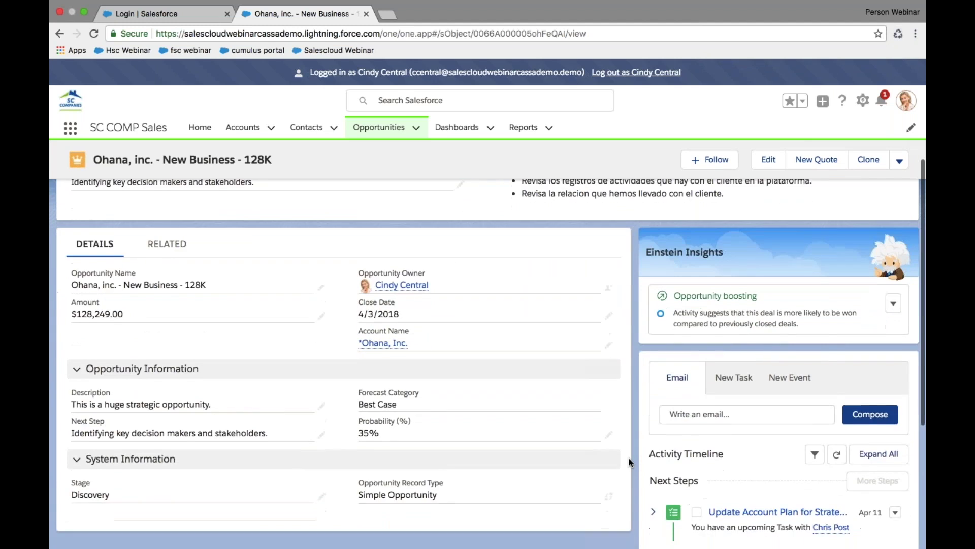
Open the opportunity's related records and review its Contact Roles, Opportunity Team, Products and Files lists
click(165, 273)
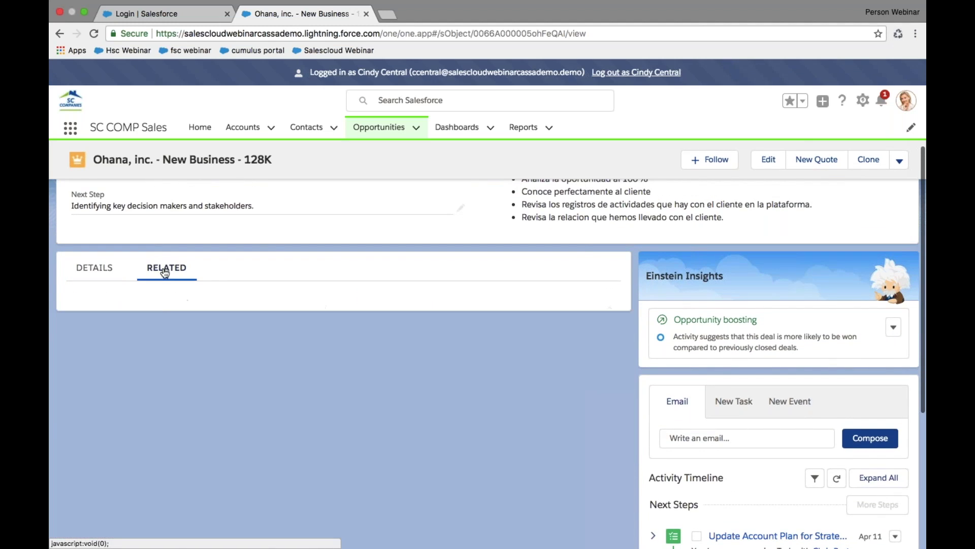
scroll(527, 411, down, 1)
scroll(527, 407, down, 2)
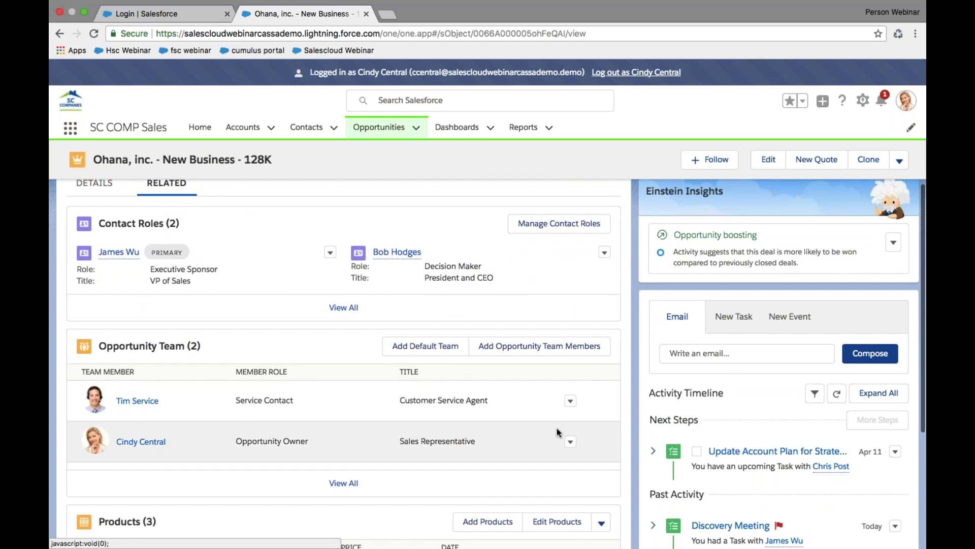
scroll(557, 428, down, 6)
scroll(557, 427, down, 4)
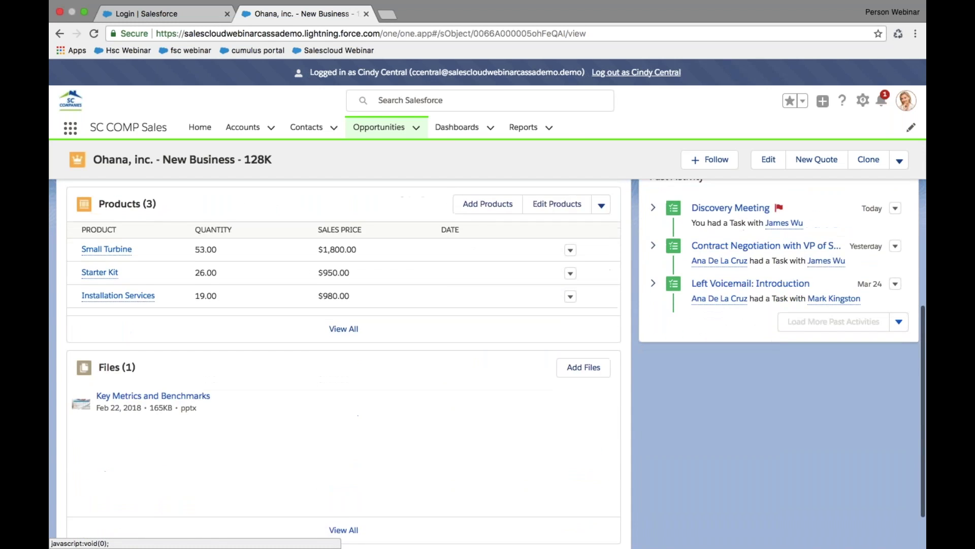
Start adding products to the opportunity, select Battery, High Capacity, and discard the selection
scroll(557, 428, up, 3)
scroll(507, 331, up, 1)
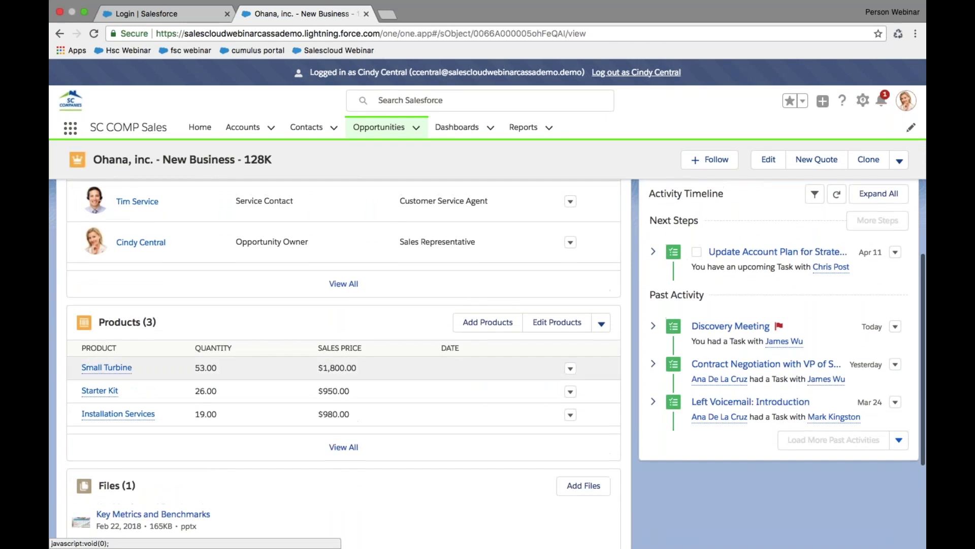
click(506, 331)
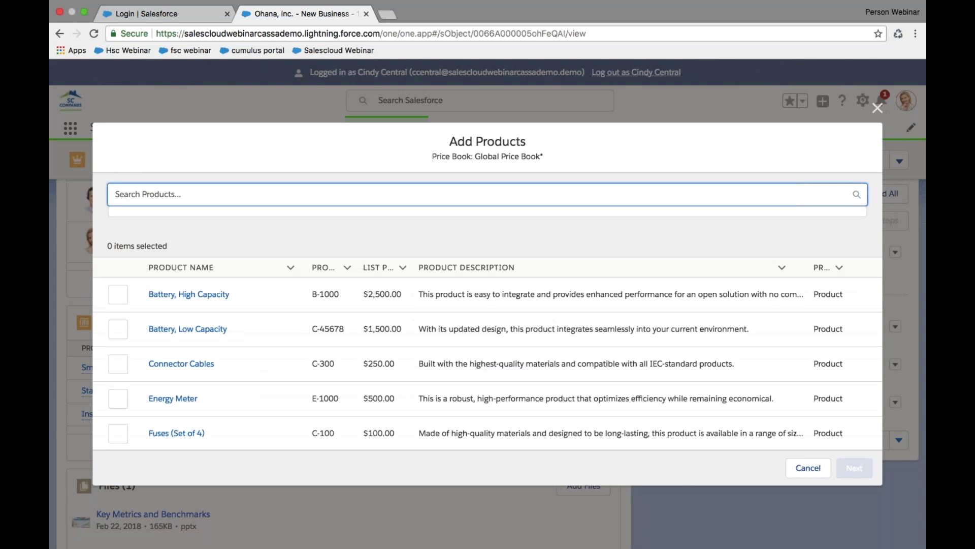
click(118, 294)
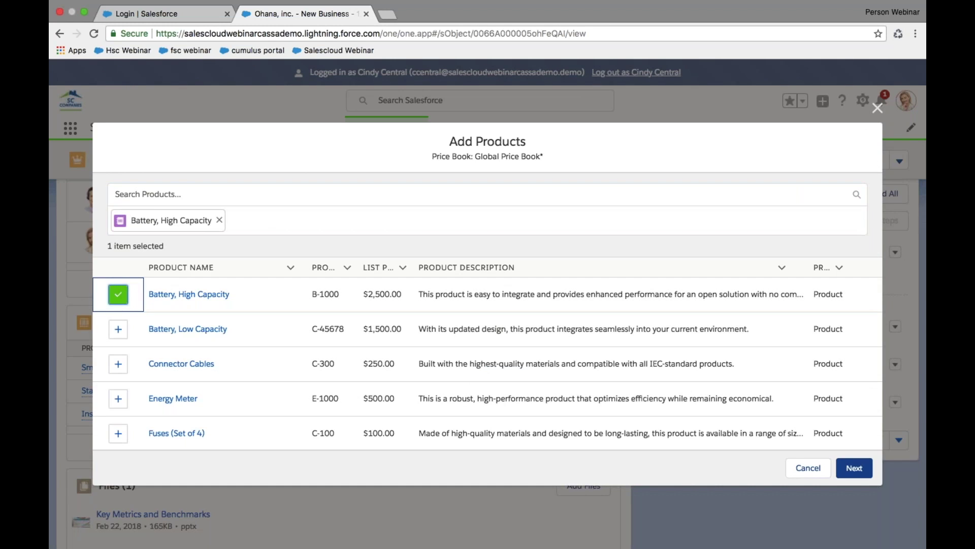
click(879, 109)
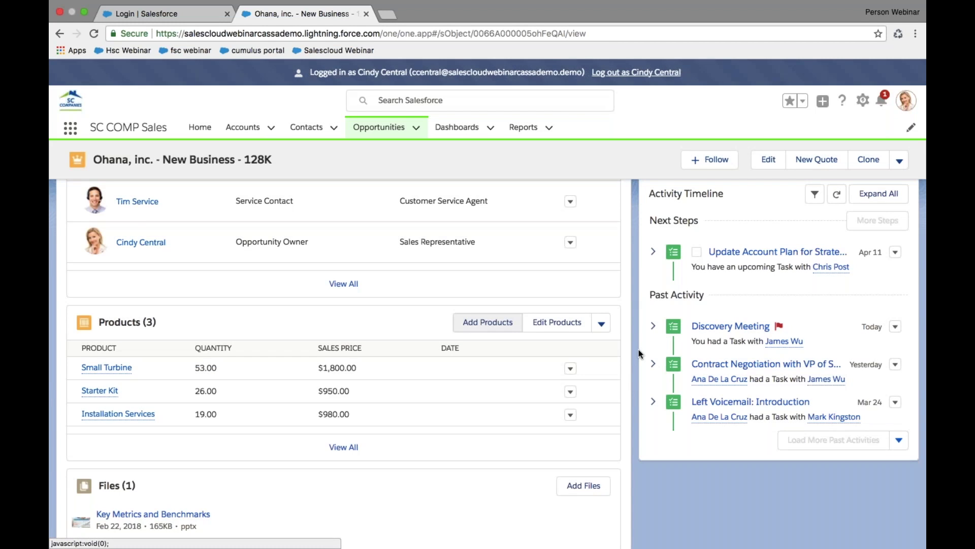
Compose an email from the opportunity to its primary contact, the VP of Sales, with the subject PROPOSAL
scroll(638, 349, up, 2)
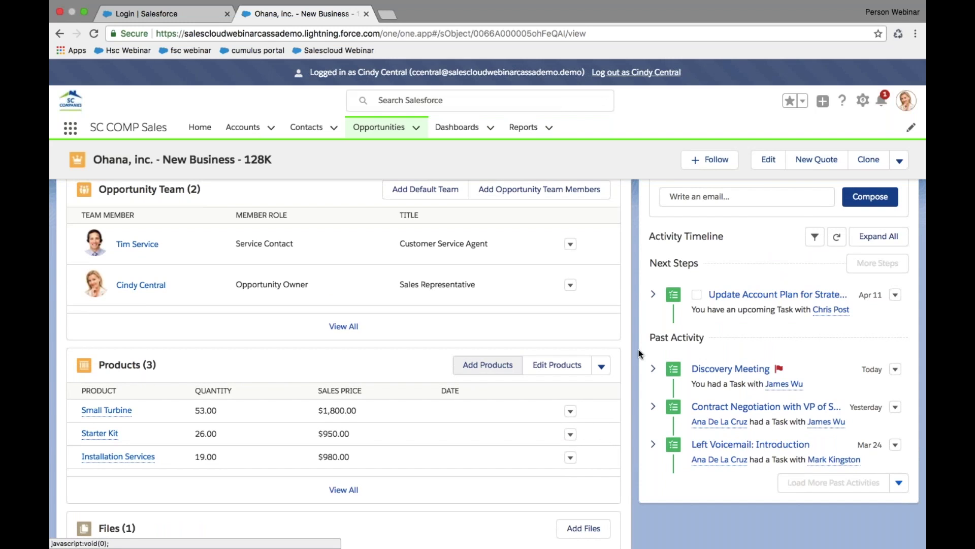
scroll(639, 349, up, 5)
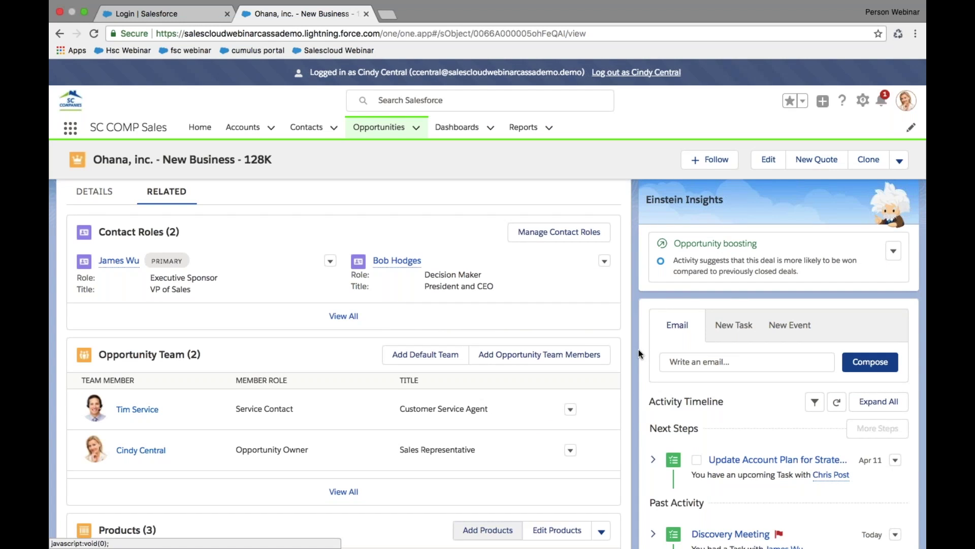
click(698, 365)
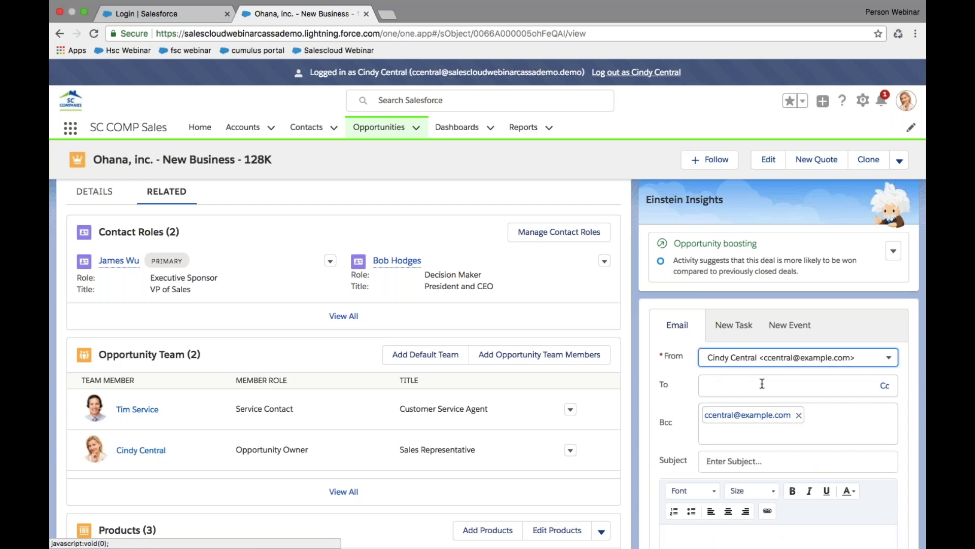
scroll(762, 384, down, 2)
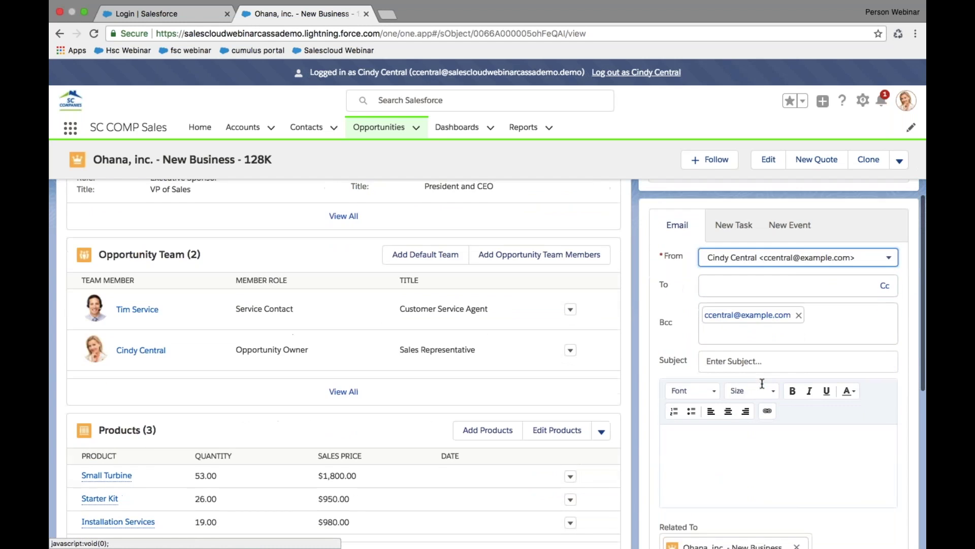
click(775, 280)
text(JAMES)
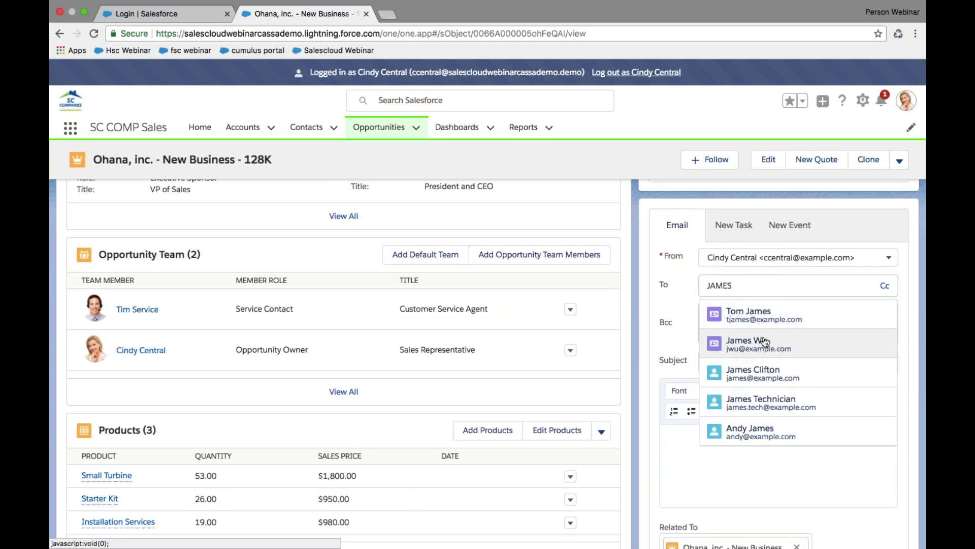
click(746, 344)
click(737, 361)
text(PROPOSAL)
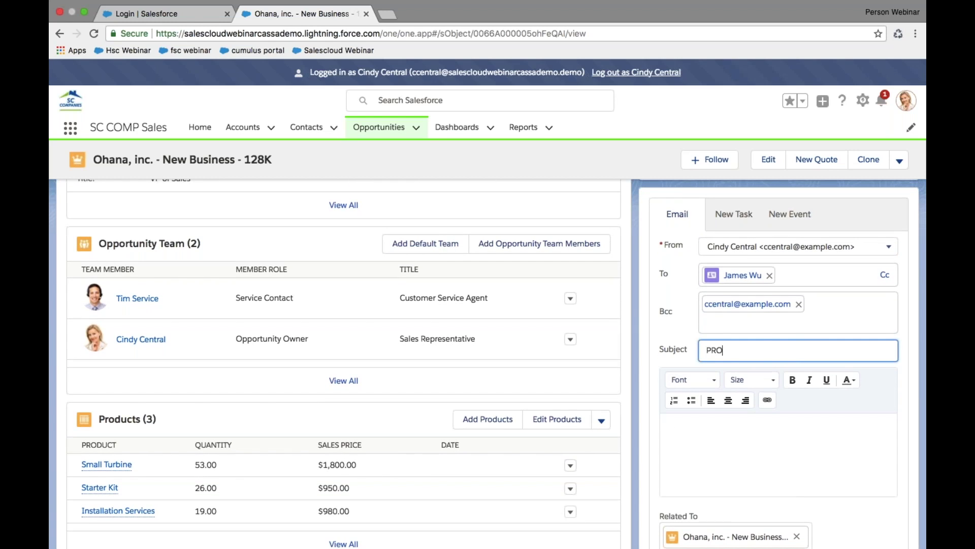
click(772, 466)
Insert the PROPOSAL template from All Lightning Templates into the email draft, overwriting its current content
scroll(772, 466, down, 3)
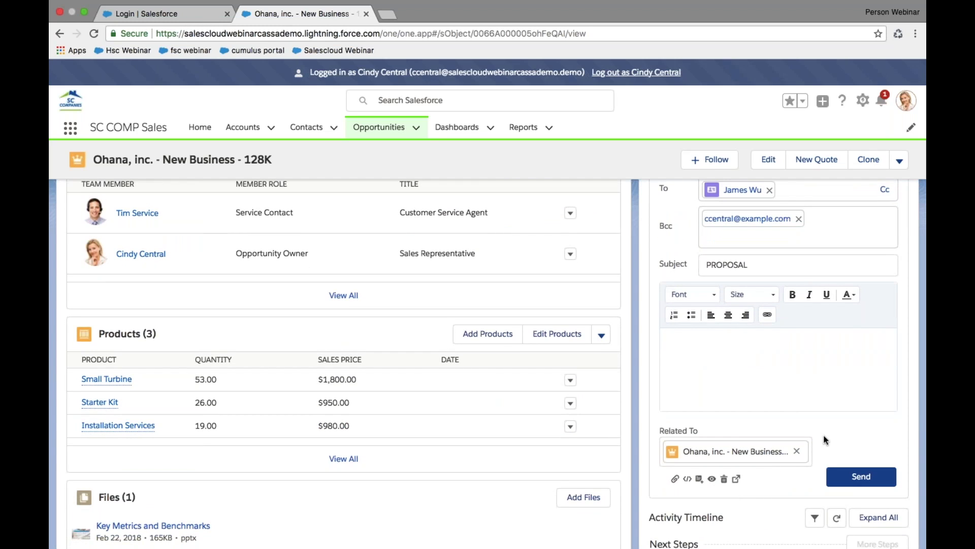
scroll(824, 439, up, 2)
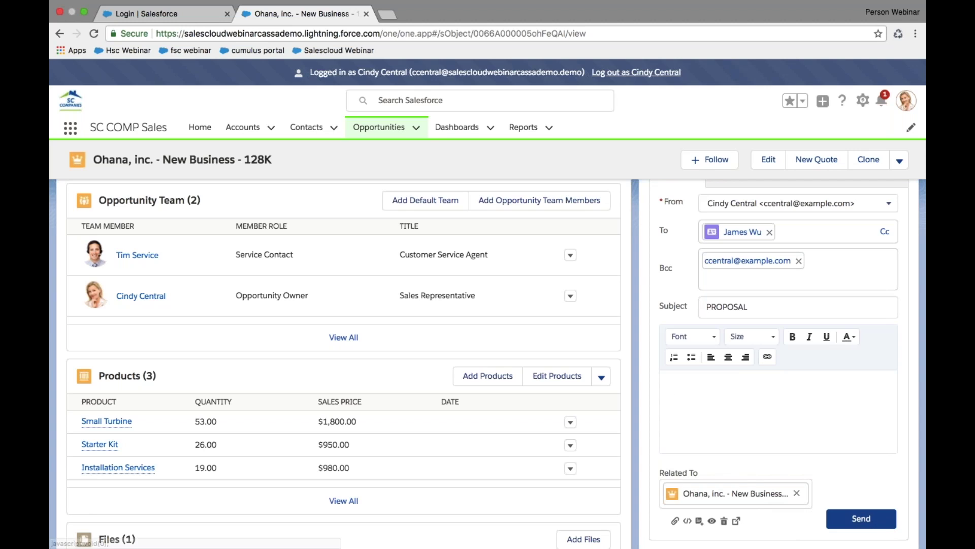
click(702, 523)
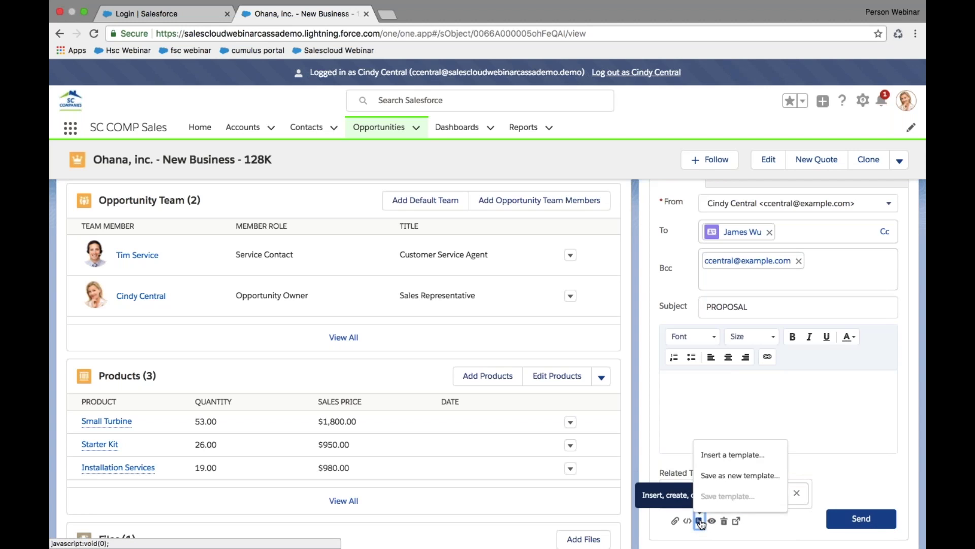
click(726, 455)
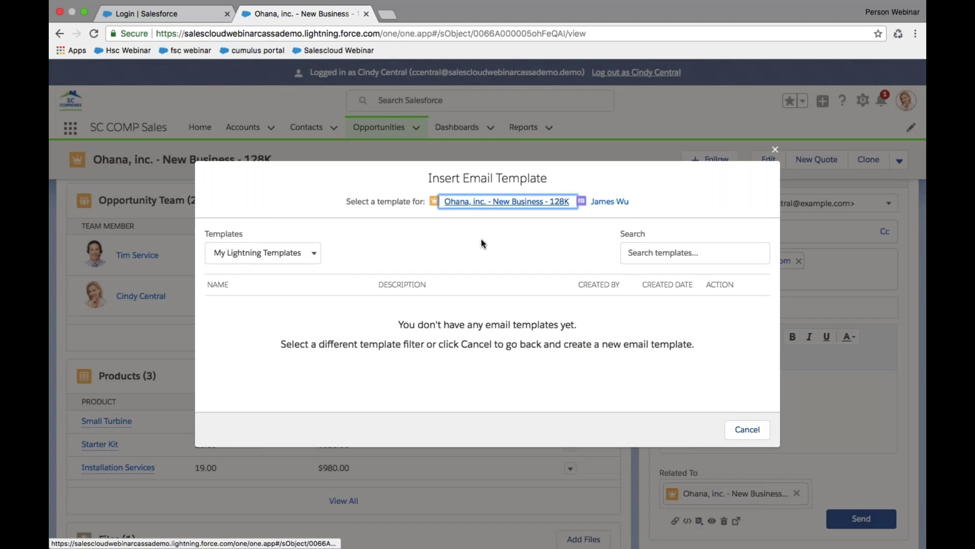
click(295, 256)
click(294, 267)
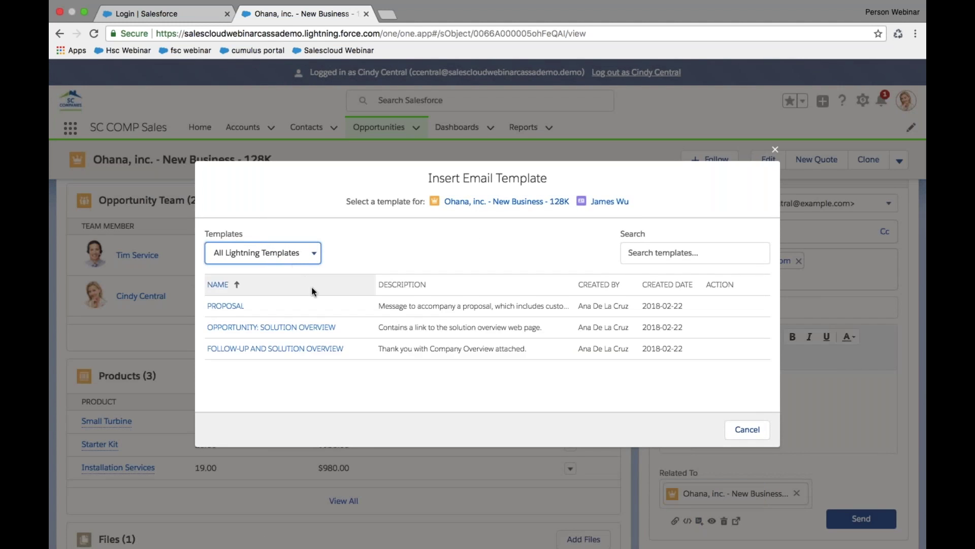
click(226, 305)
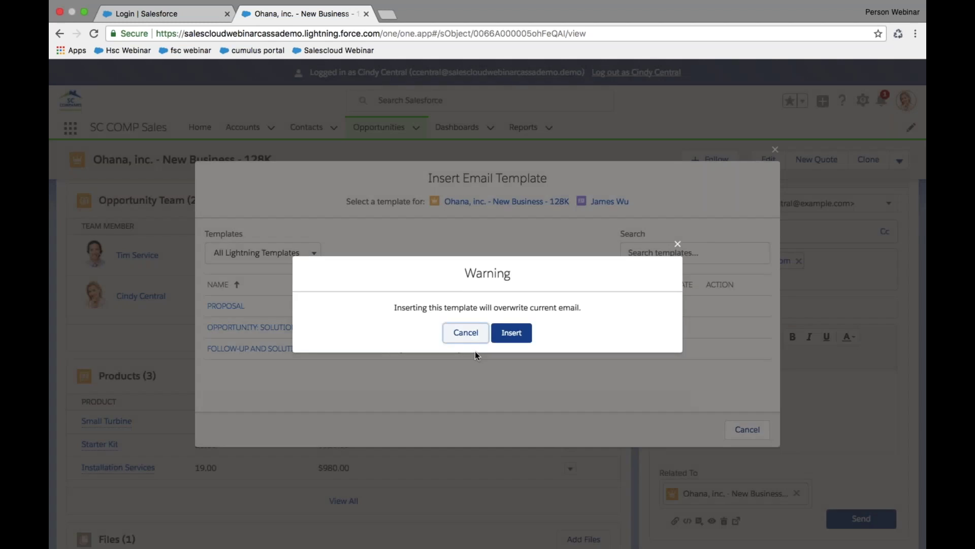
click(512, 332)
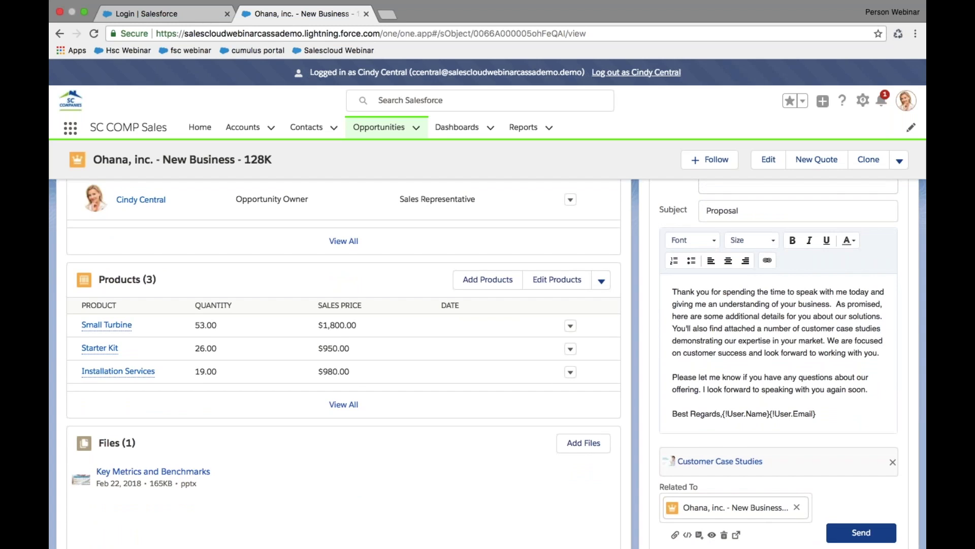
Review the proposal email's body text, its signature merge fields and the attached Customer Case Studies file
click(725, 413)
drag(726, 413, 815, 413)
click(805, 414)
scroll(762, 412, up, 1)
scroll(761, 411, down, 2)
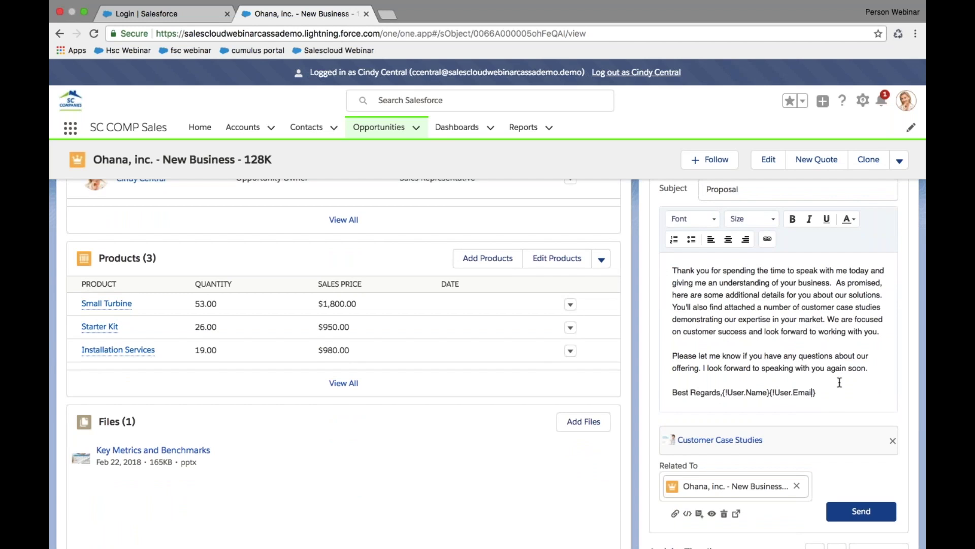
scroll(839, 384, up, 1)
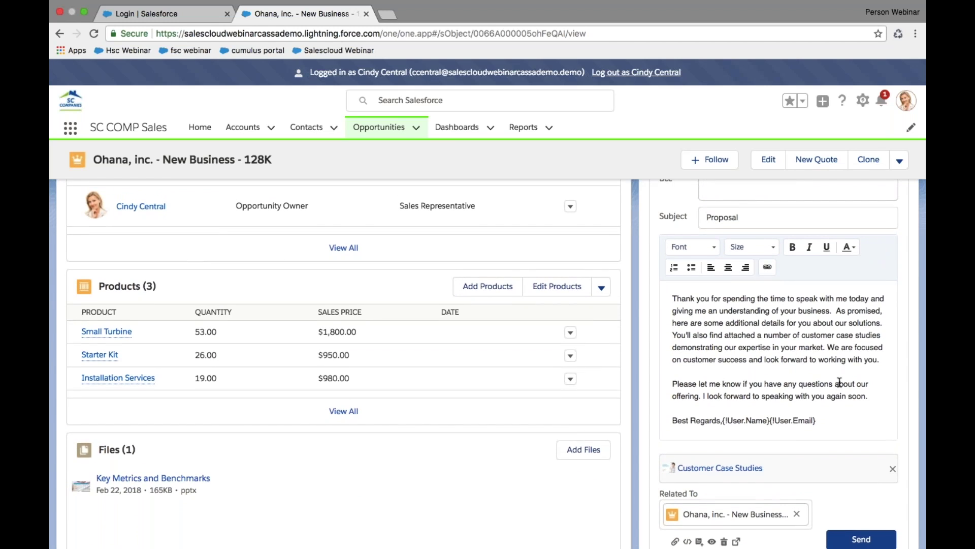
scroll(839, 382, up, 1)
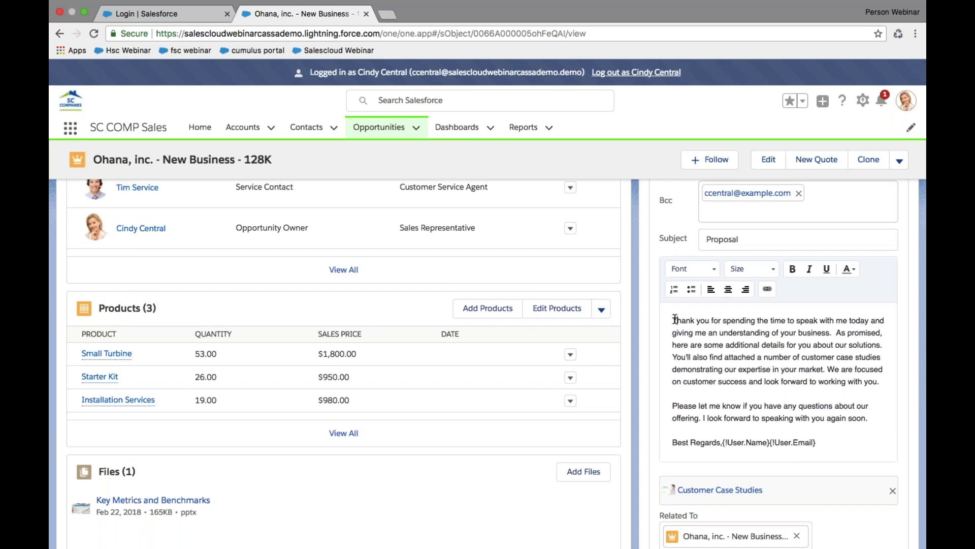
scroll(738, 392, down, 3)
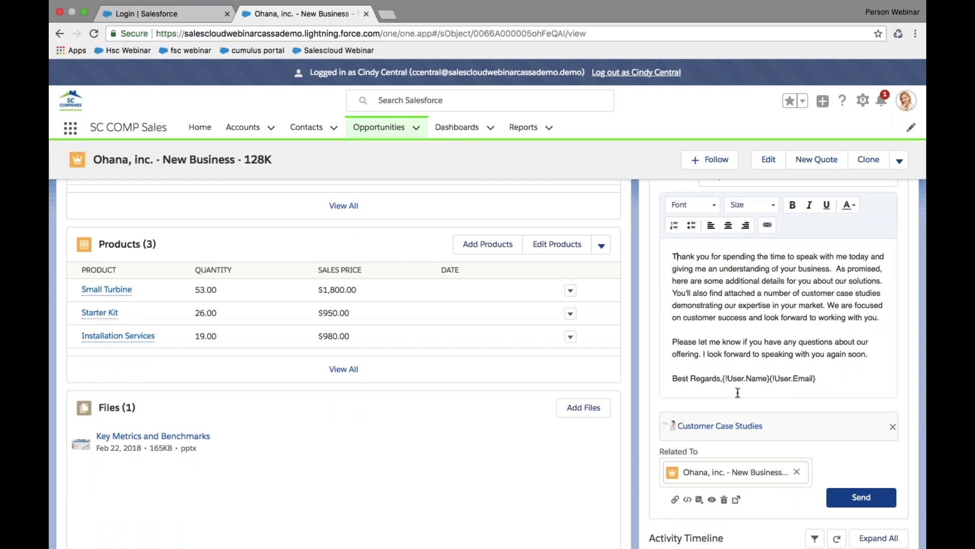
scroll(737, 392, up, 1)
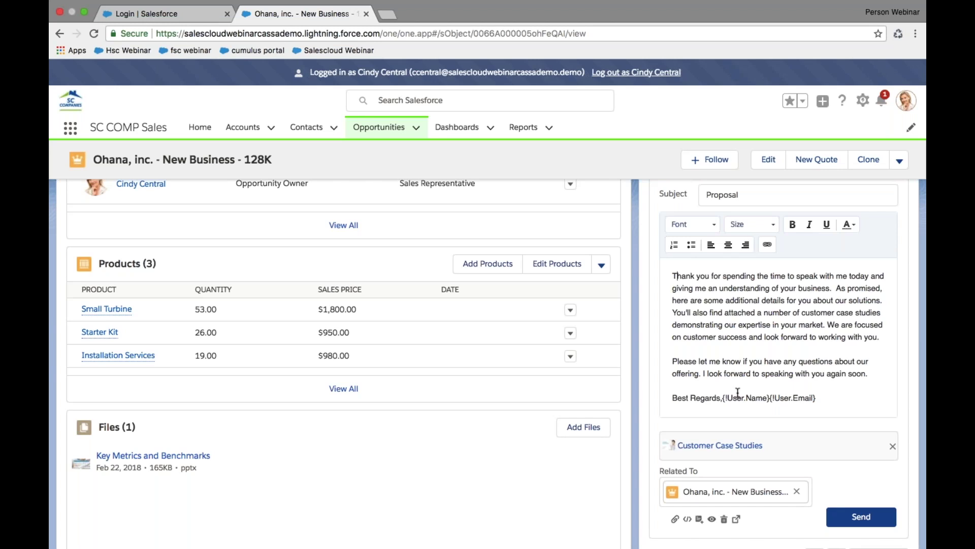
Send the proposal email with its attachment and check its entry and recipient in the opportunity's past activity
click(861, 523)
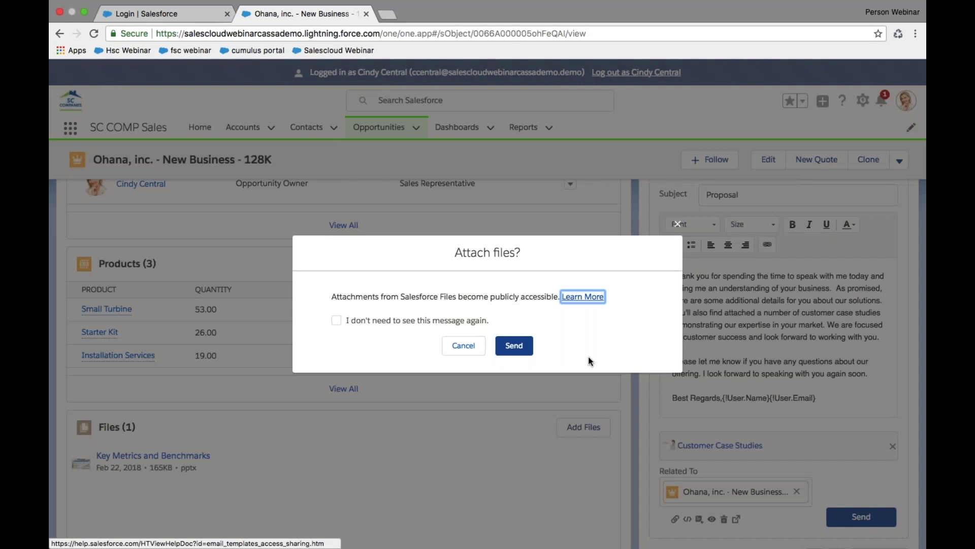
click(520, 351)
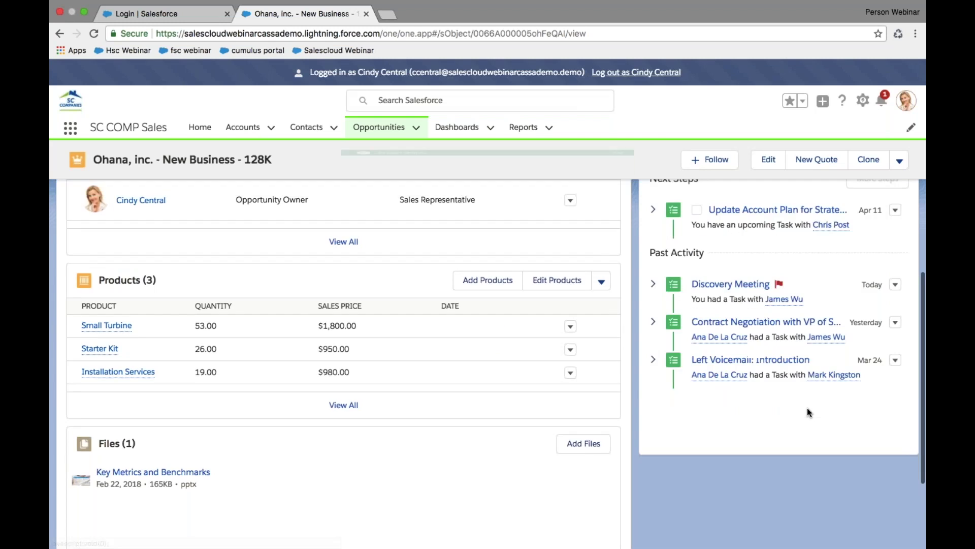
scroll(807, 407, up, 3)
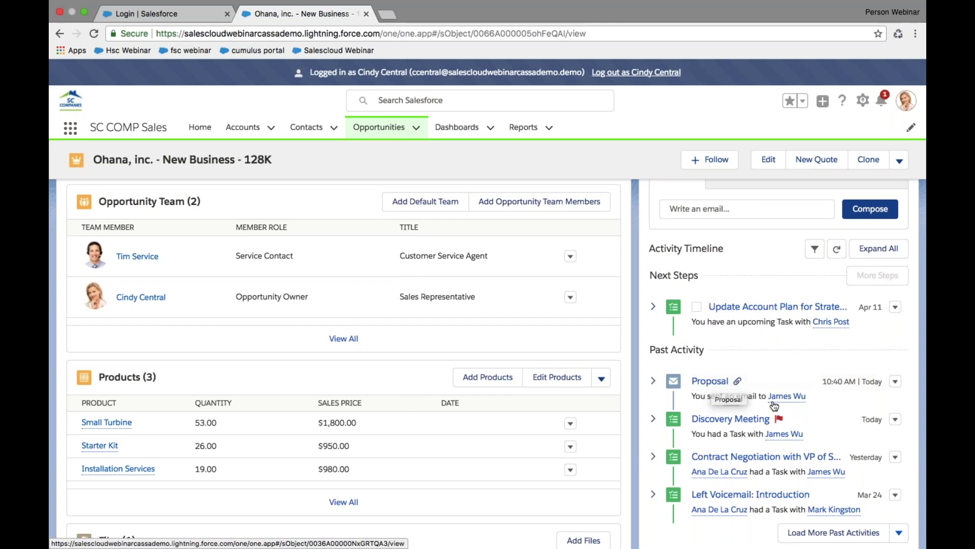
mouse_move(786, 396)
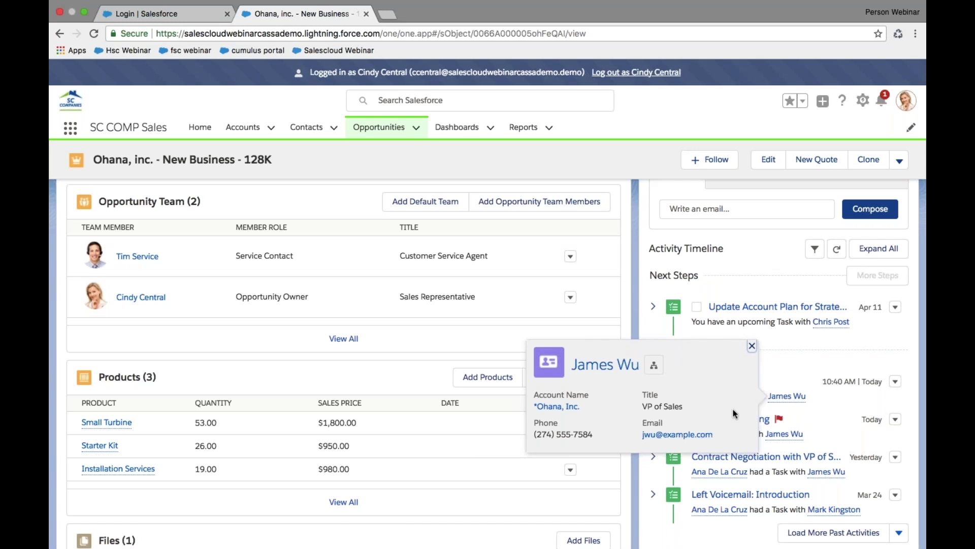
Mark Proposal/Quote as the current stage of the Ohana opportunity
scroll(842, 361, up, 1)
scroll(841, 361, up, 6)
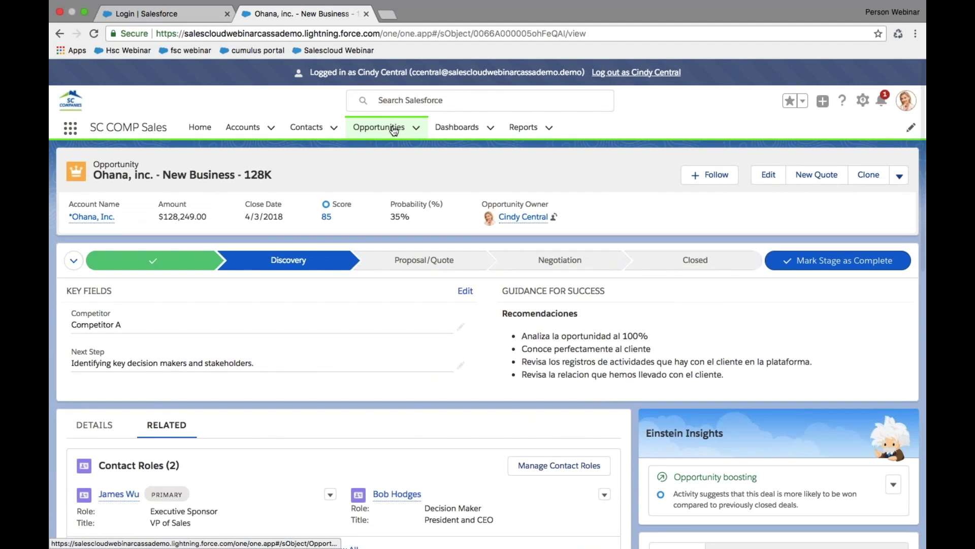
scroll(503, 391, down, 1)
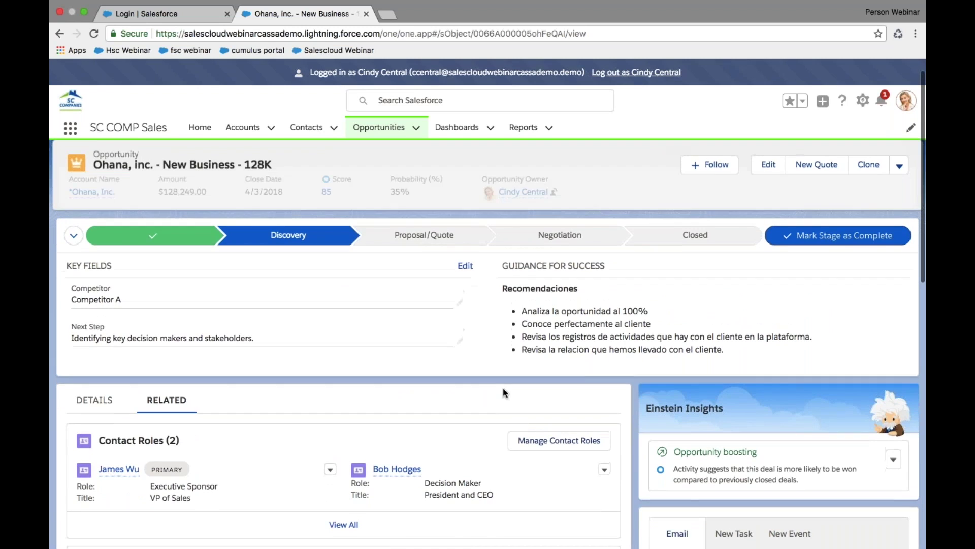
click(432, 239)
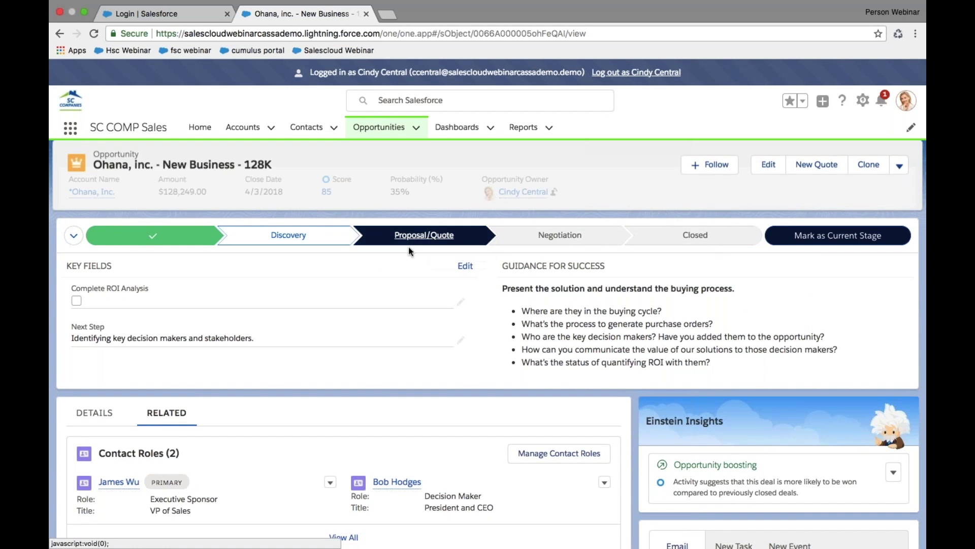
click(865, 238)
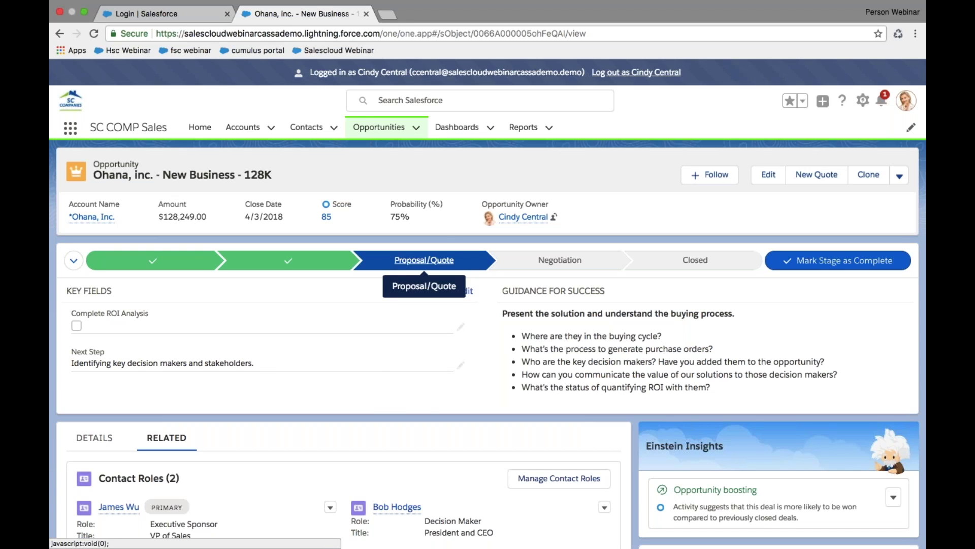
Show the opportunities in the My Open Deals list view and check the available list views and display options
click(381, 127)
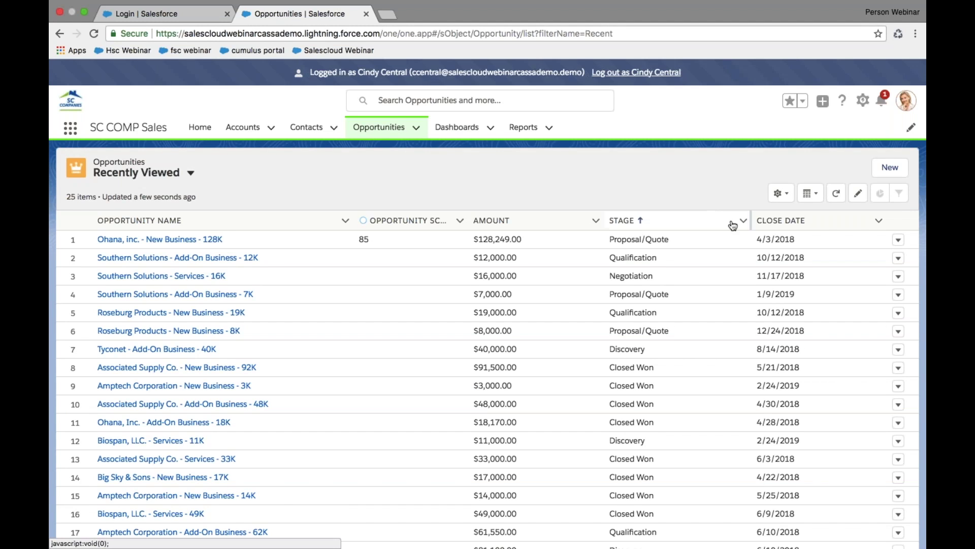
click(142, 173)
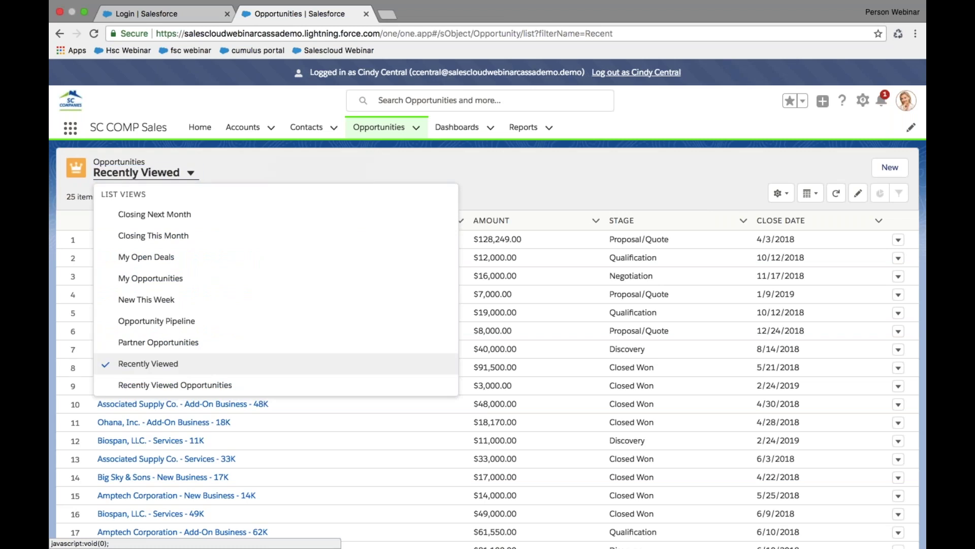
click(173, 261)
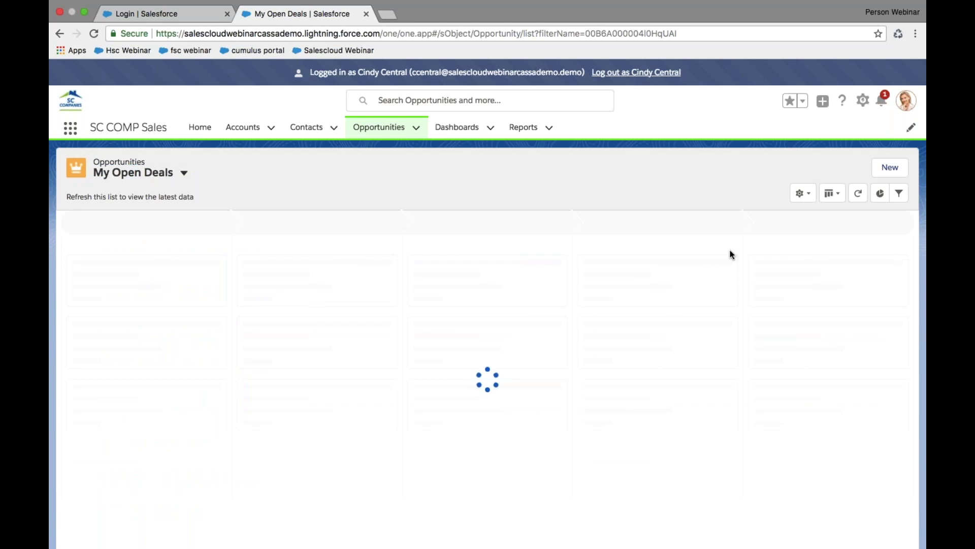
click(184, 176)
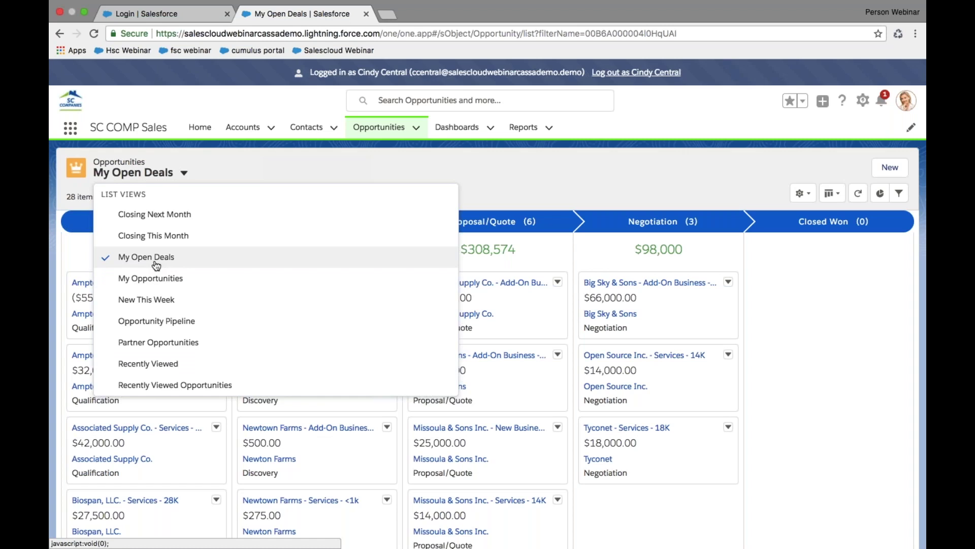
click(493, 171)
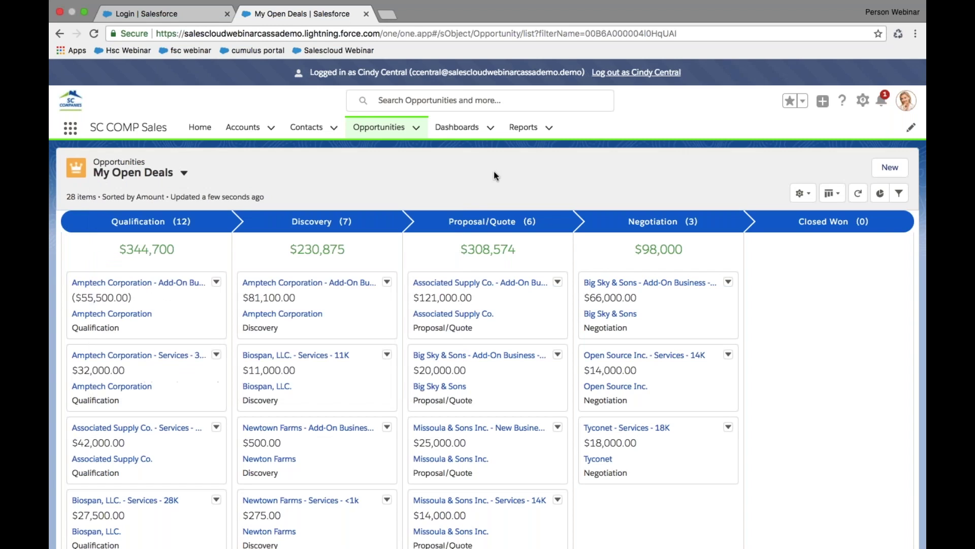
click(833, 194)
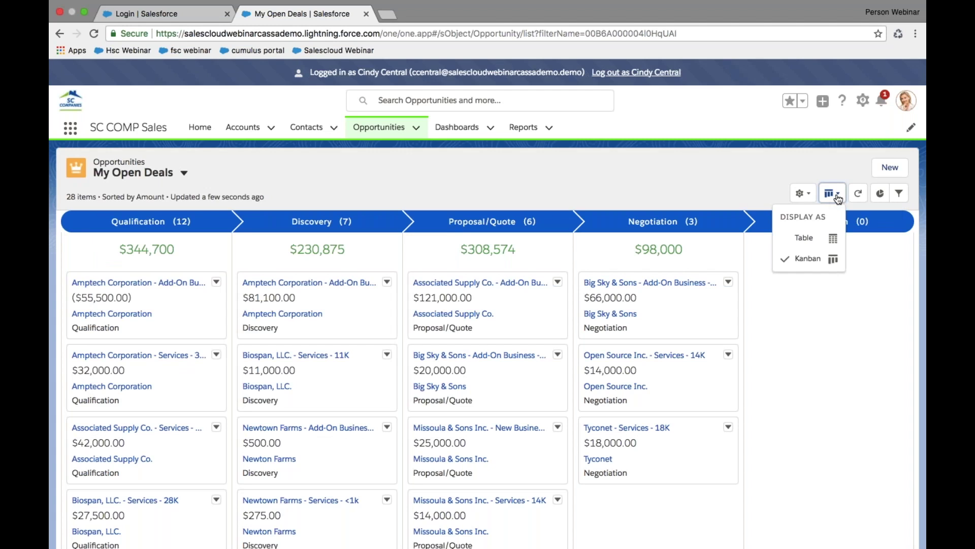
click(838, 199)
Move the Ohana, inc. - New Business - 128K card from Proposal/Quote to Negotiation on the Kanban board
scroll(804, 340, down, 1)
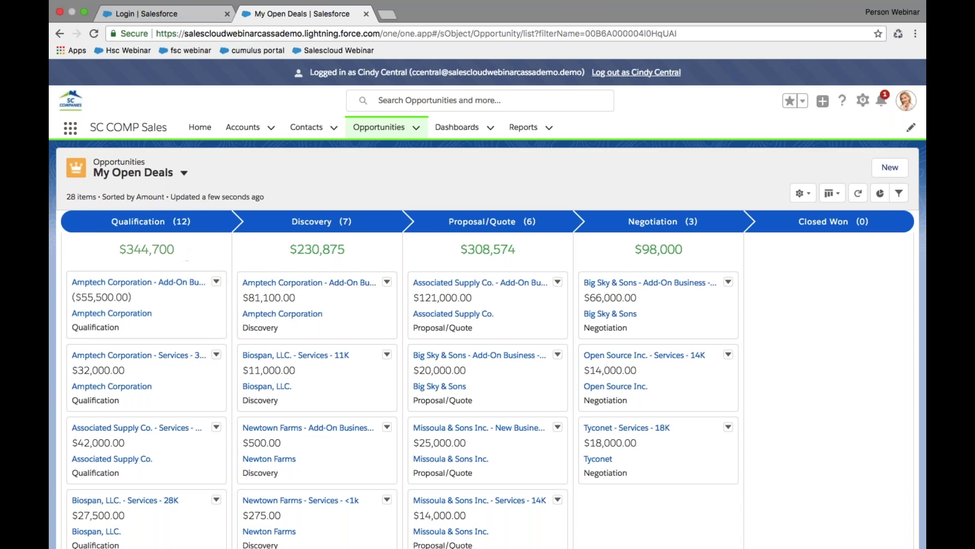
scroll(338, 331, down, 3)
scroll(337, 331, up, 3)
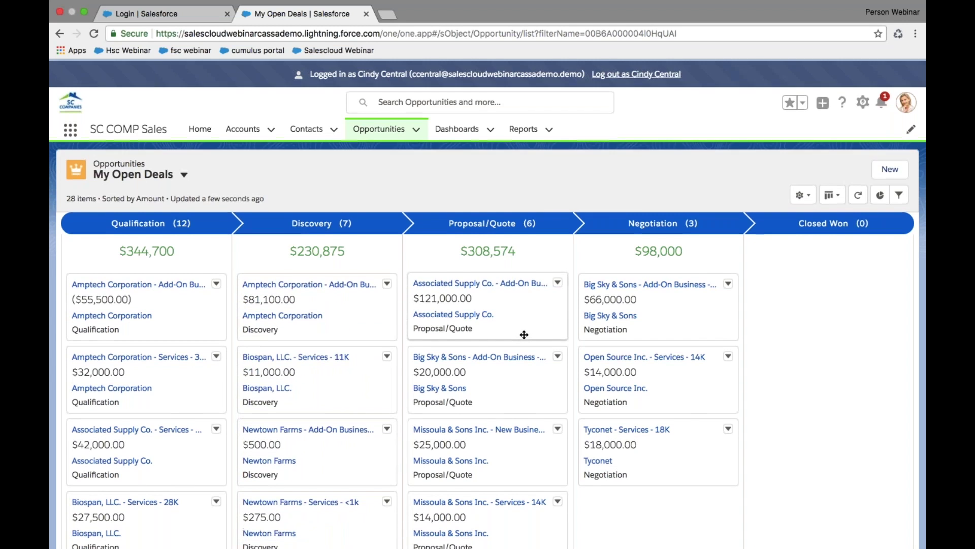
scroll(525, 334, down, 3)
scroll(524, 334, up, 3)
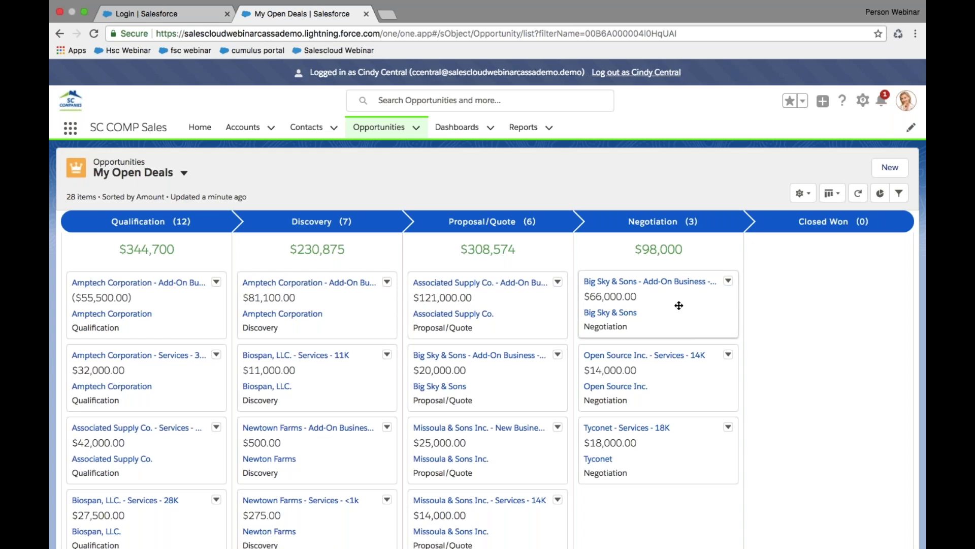
scroll(318, 381, down, 4)
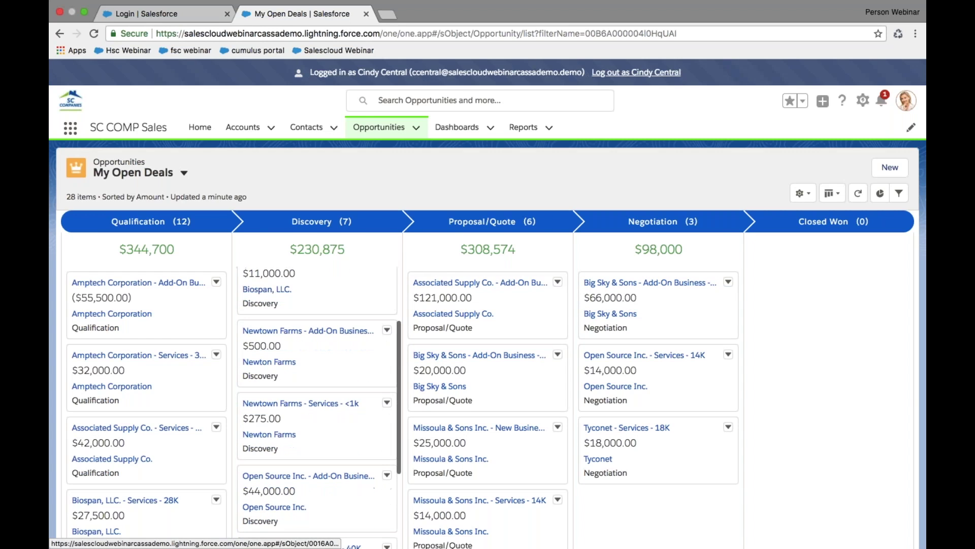
scroll(488, 345, down, 2)
scroll(488, 356, down, 3)
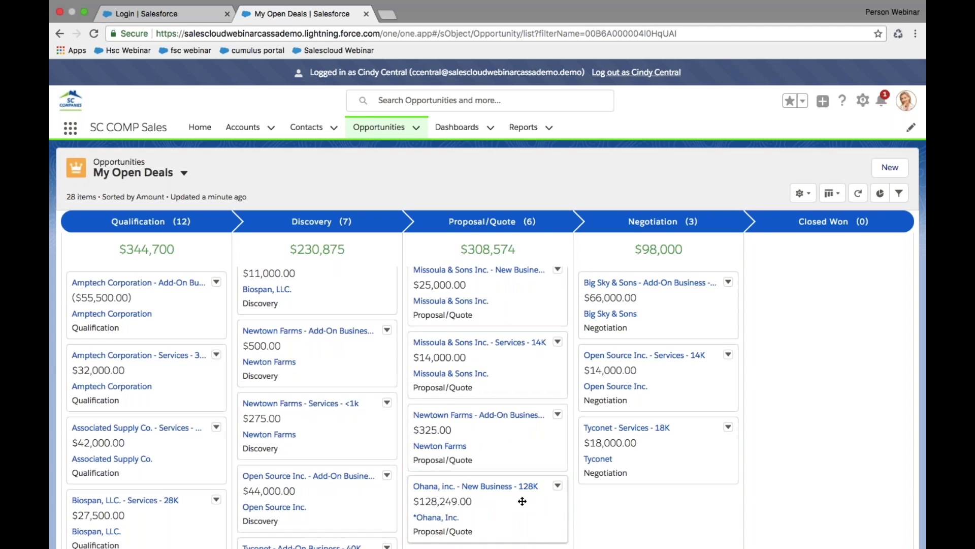
drag(522, 501, 661, 503)
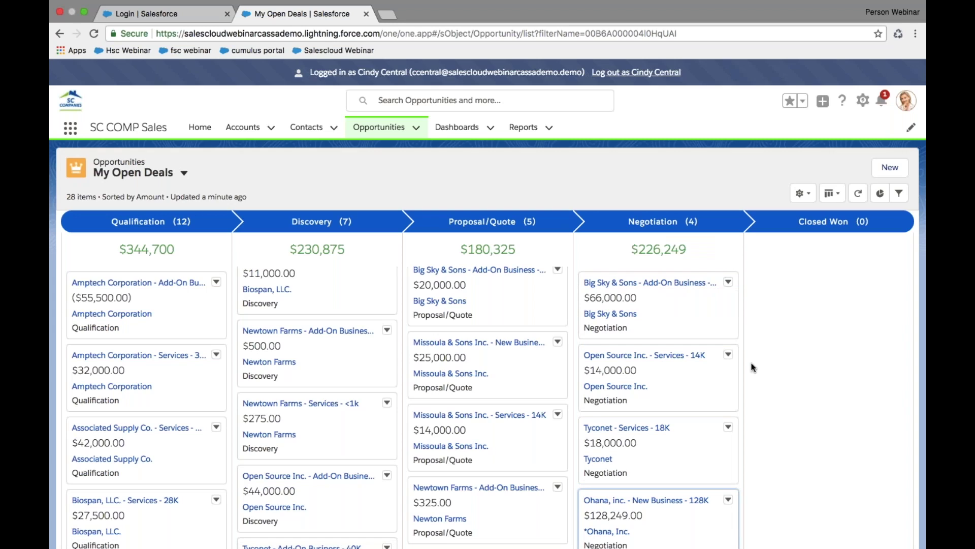
Open the Sales Rep's Dashboard and examine its closed business, pipeline, activities, team leaderboard and forecast charts
click(471, 131)
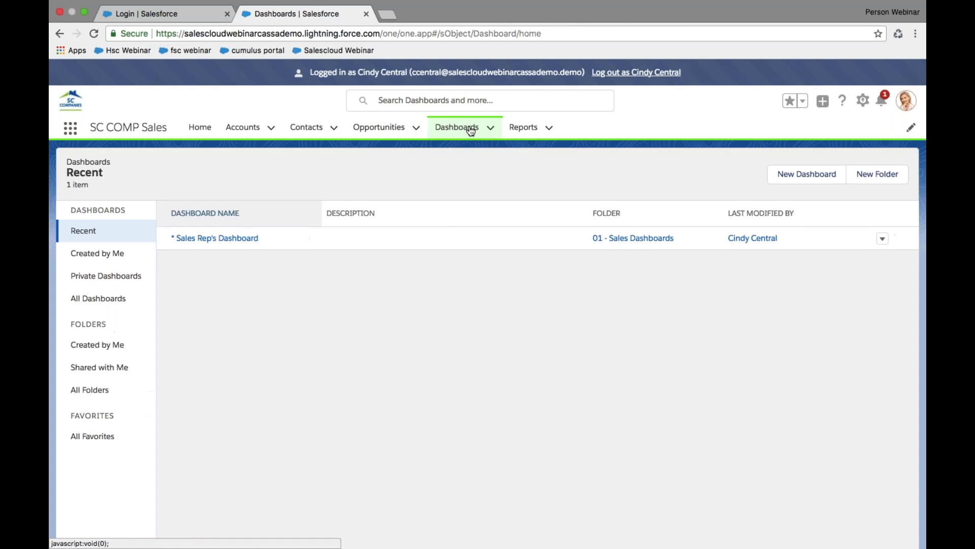
click(248, 240)
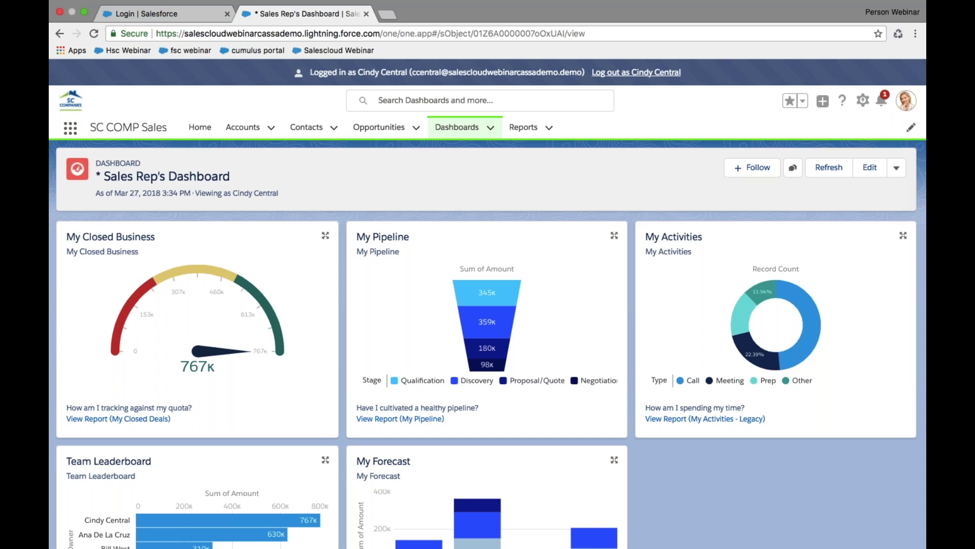
scroll(343, 280, down, 1)
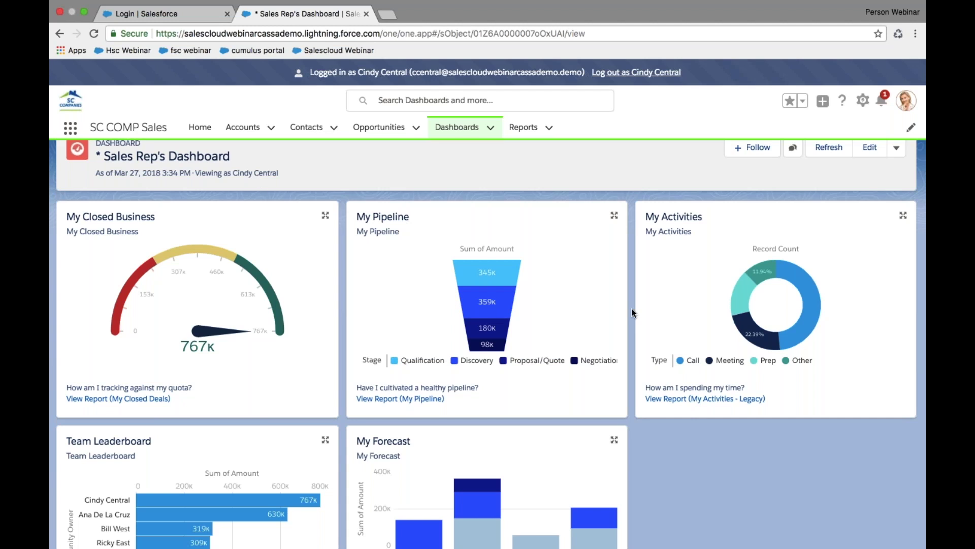
scroll(632, 308, down, 1)
scroll(632, 309, up, 2)
scroll(631, 307, up, 1)
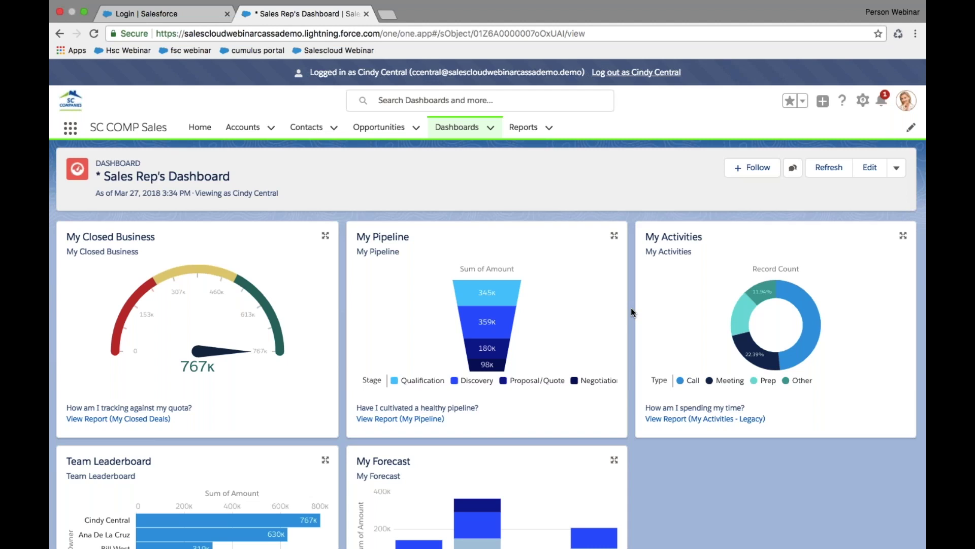
scroll(631, 308, down, 2)
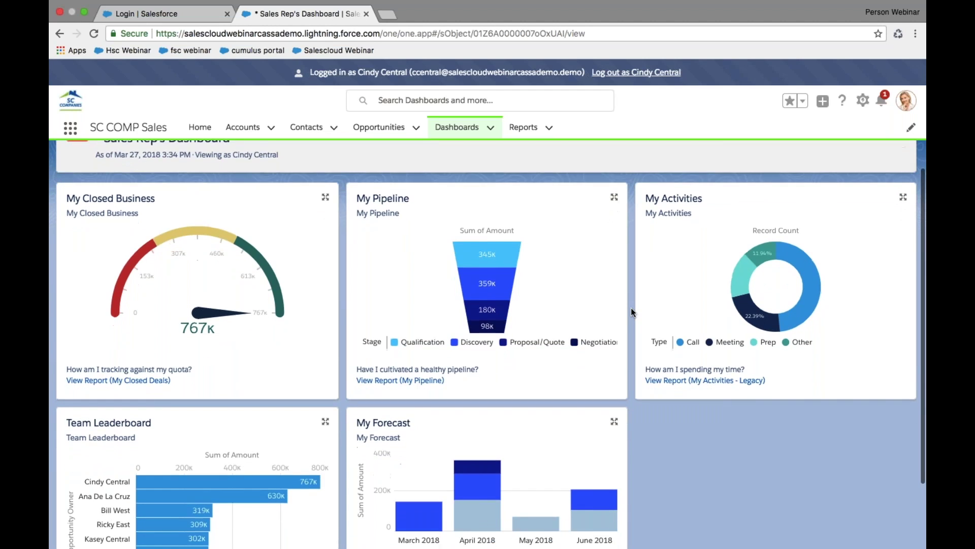
scroll(632, 309, down, 1)
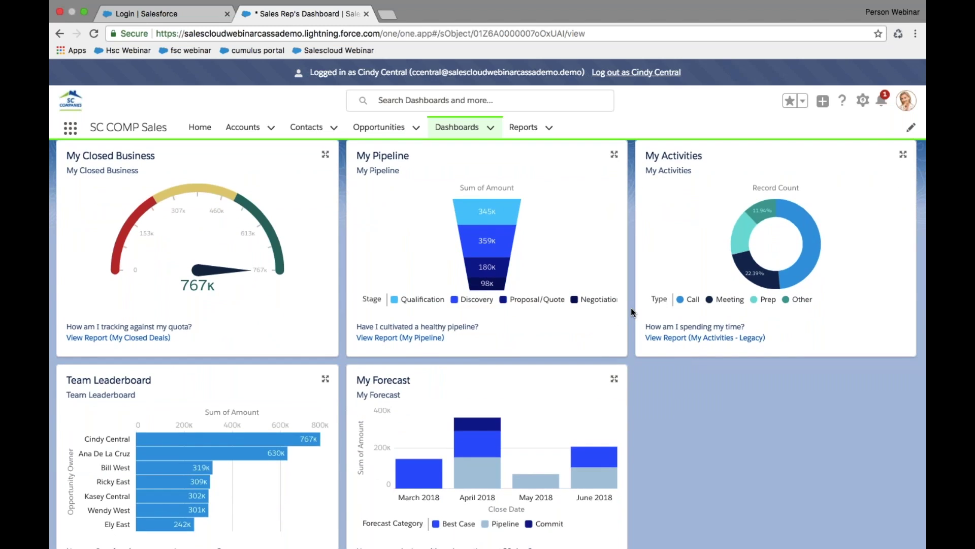